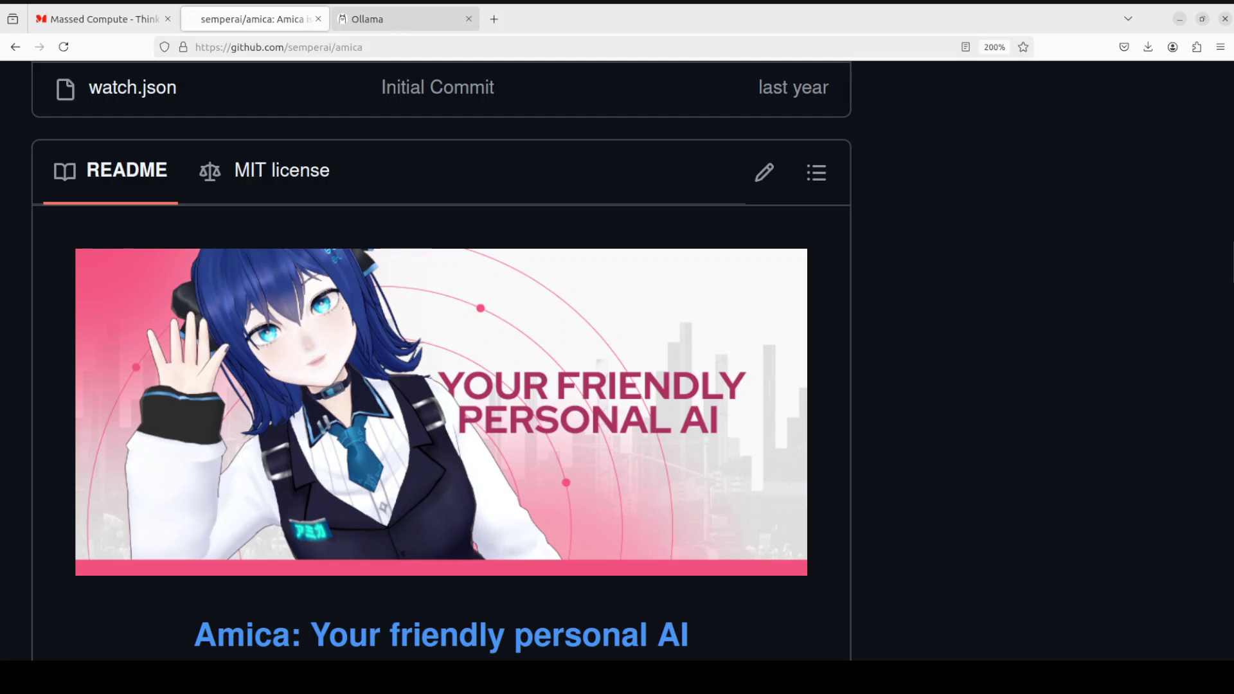
- Switch from the Amica GitHub README to the Ollama browser tab
left_click(404, 22)
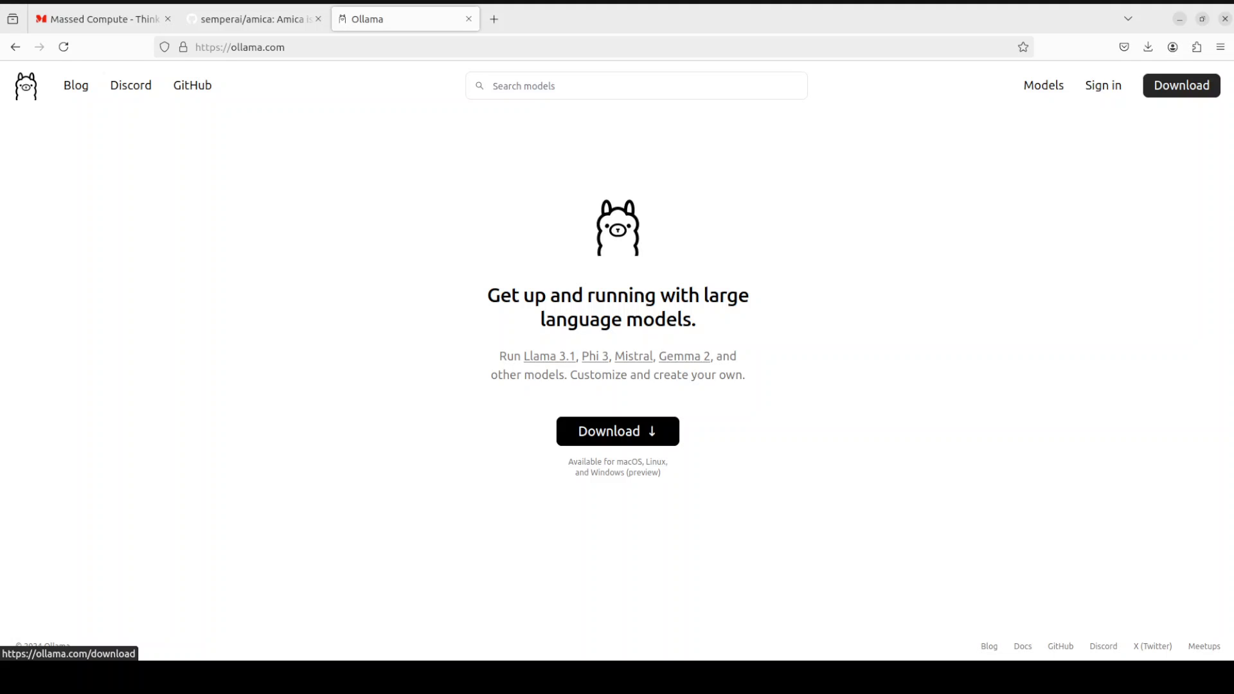
- Check Ollama's Linux install command and Windows and macOS downloads, then go back to Massed Compute
left_click(596, 433)
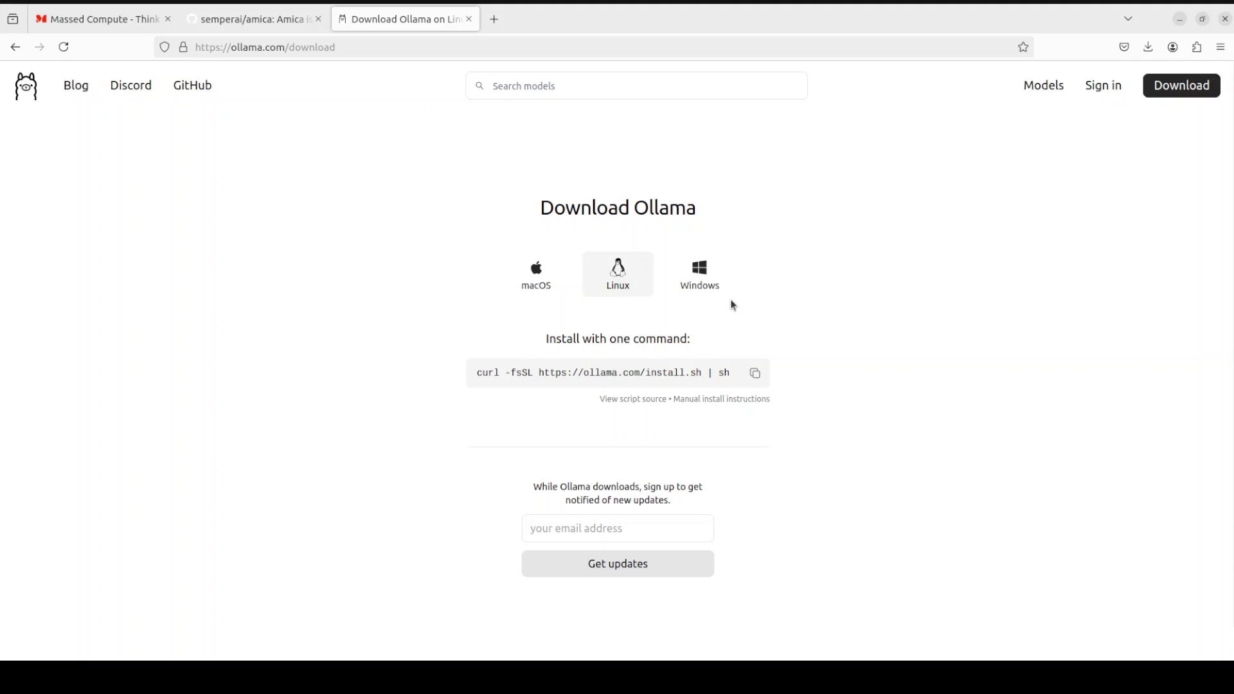
left_click(702, 283)
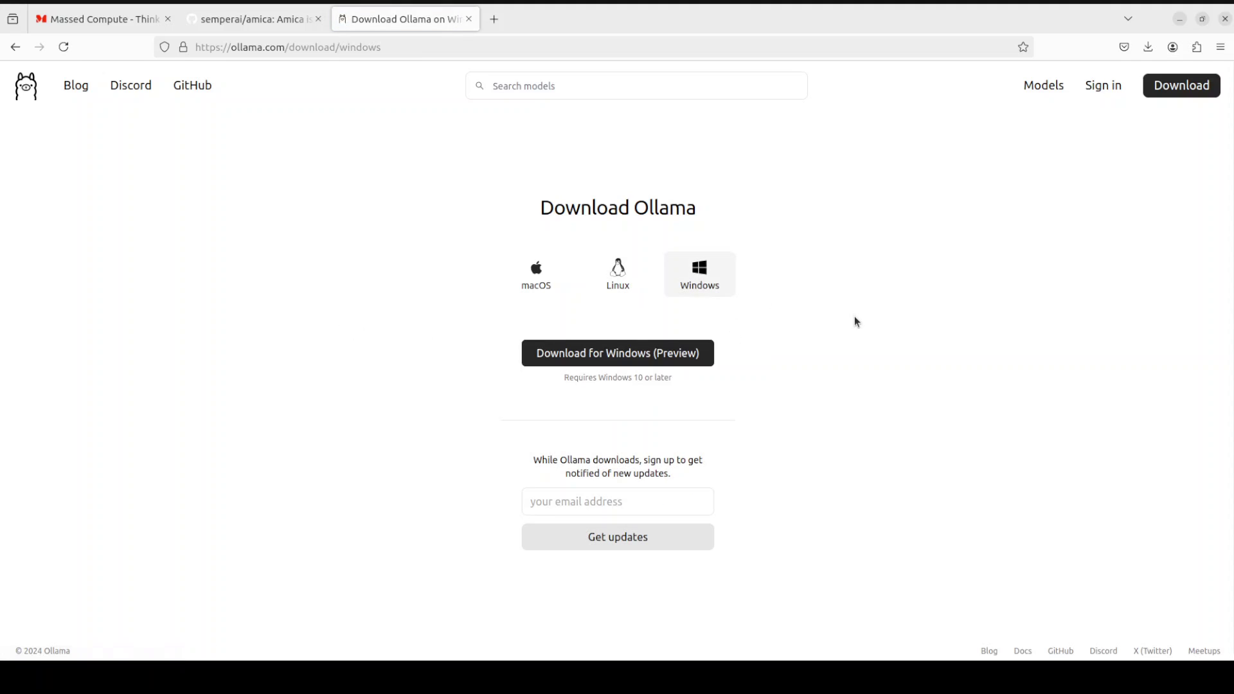
left_click(538, 278)
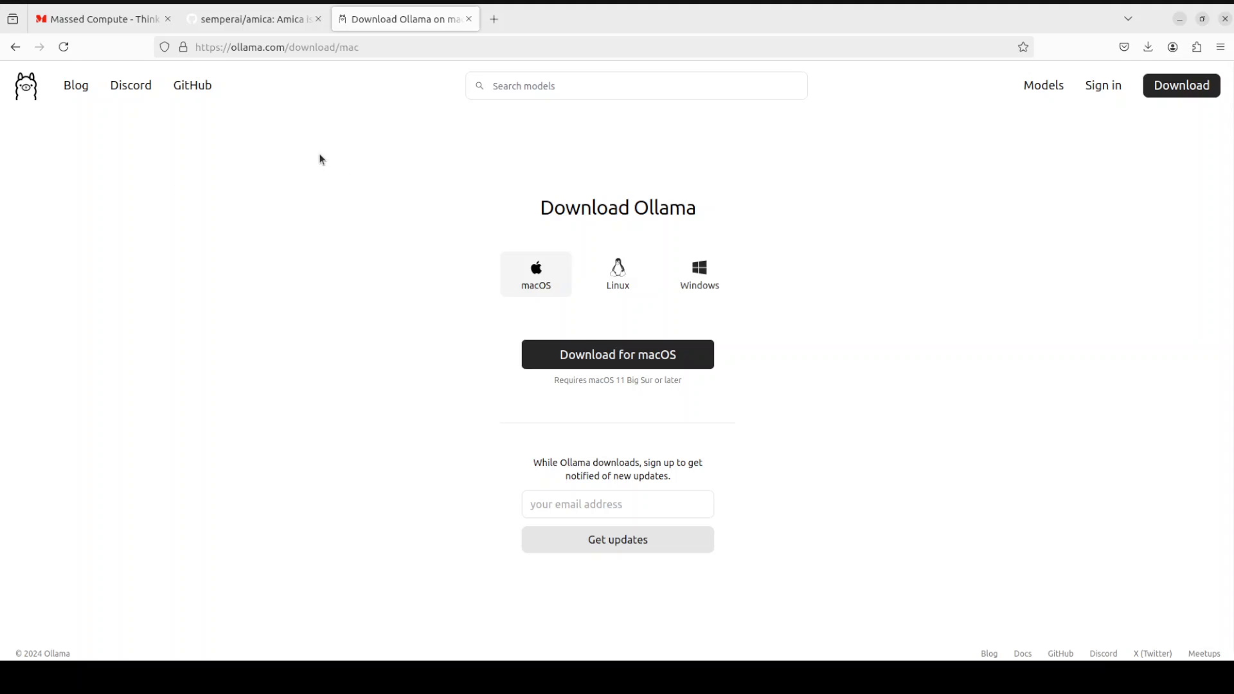
left_click(93, 19)
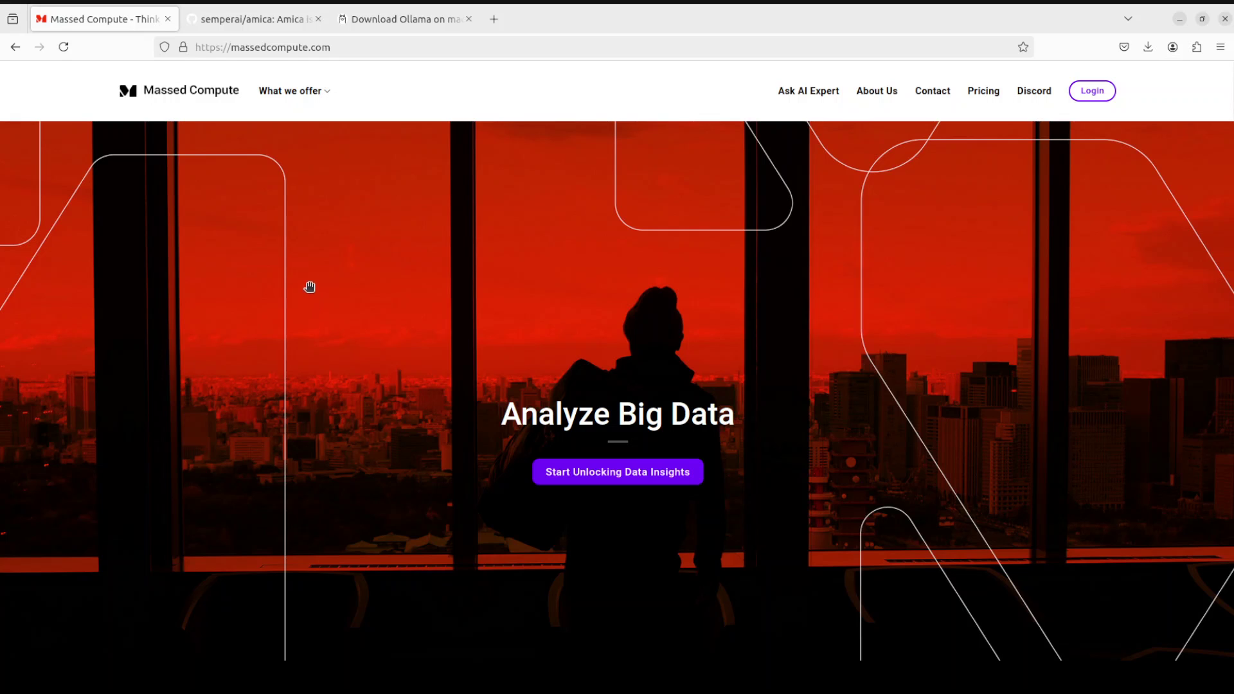
- Rerun nvidia-smi in the terminal to confirm the RTX A6000 GPU
key("alt+Tab")
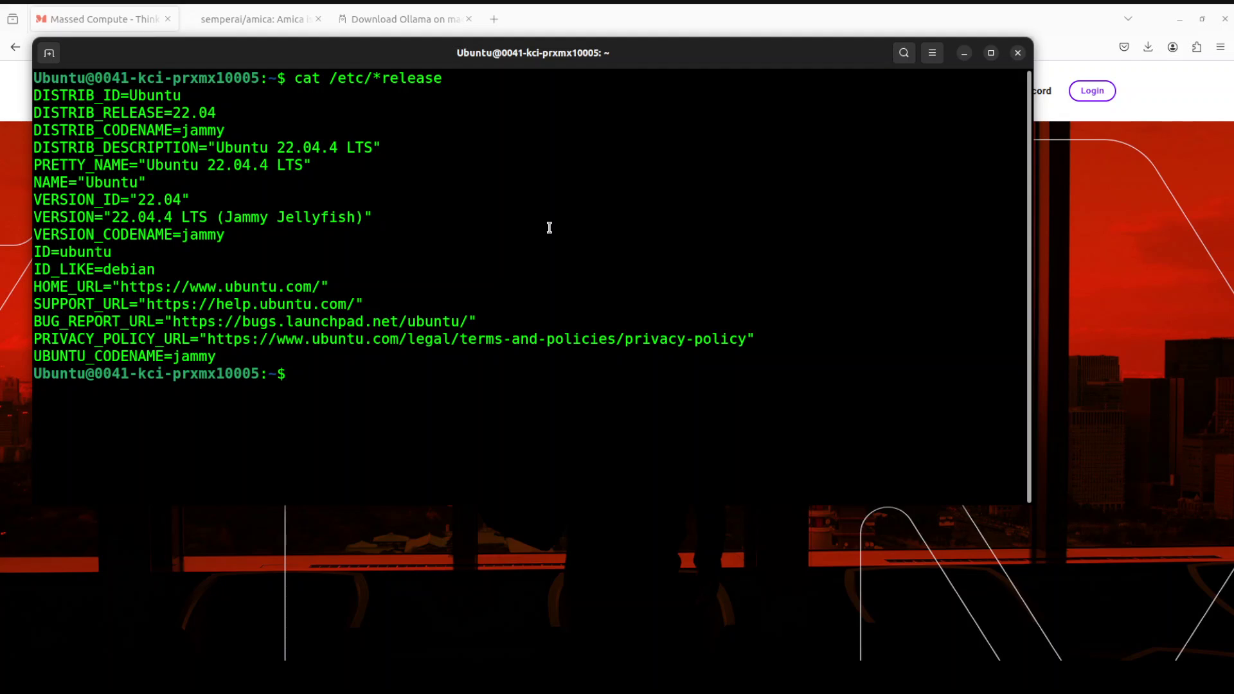
key("Up")
key("Up")
key("Up")
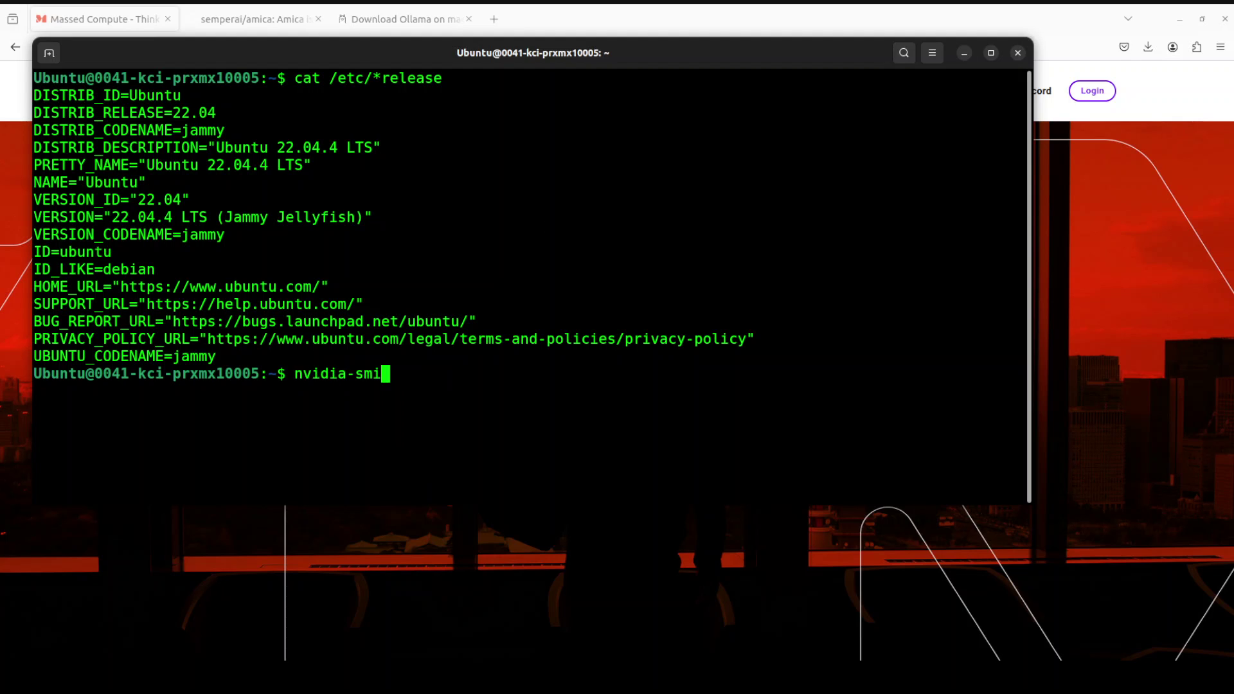
key("Return")
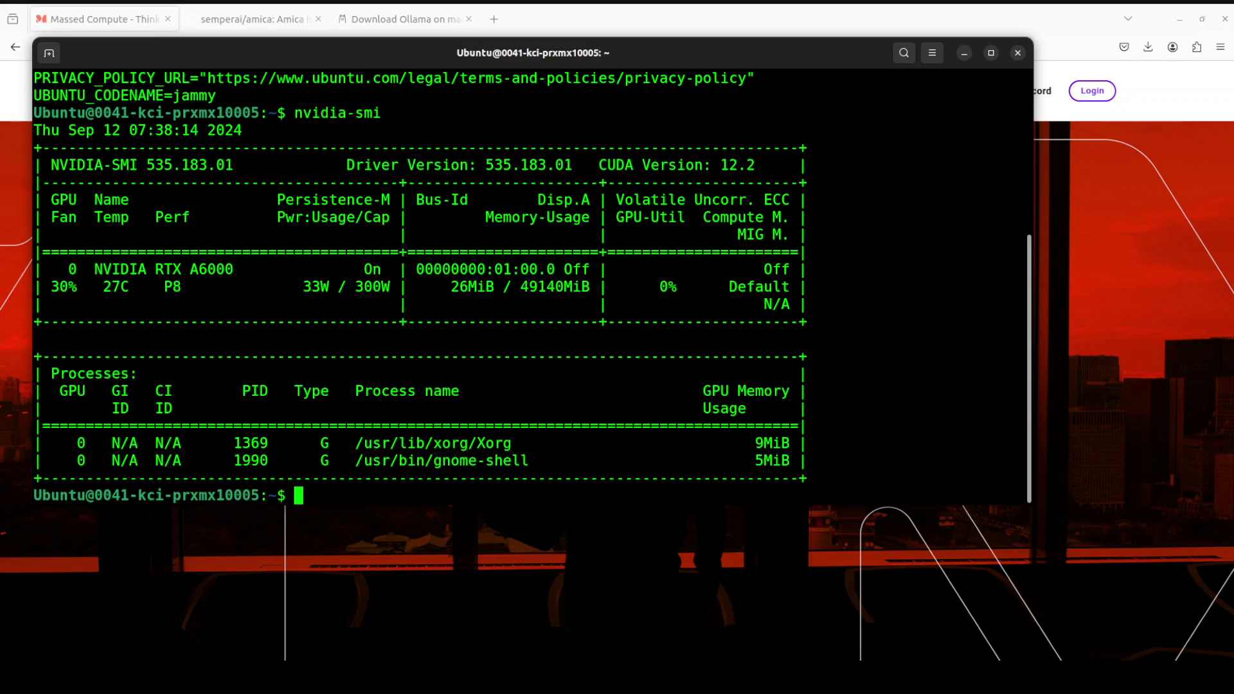
- Clear the screen and run ollama list, showing minicpm-v:latest at 5.5 GB
type("clear")
key("Return")
type("ollama list")
key("Return")
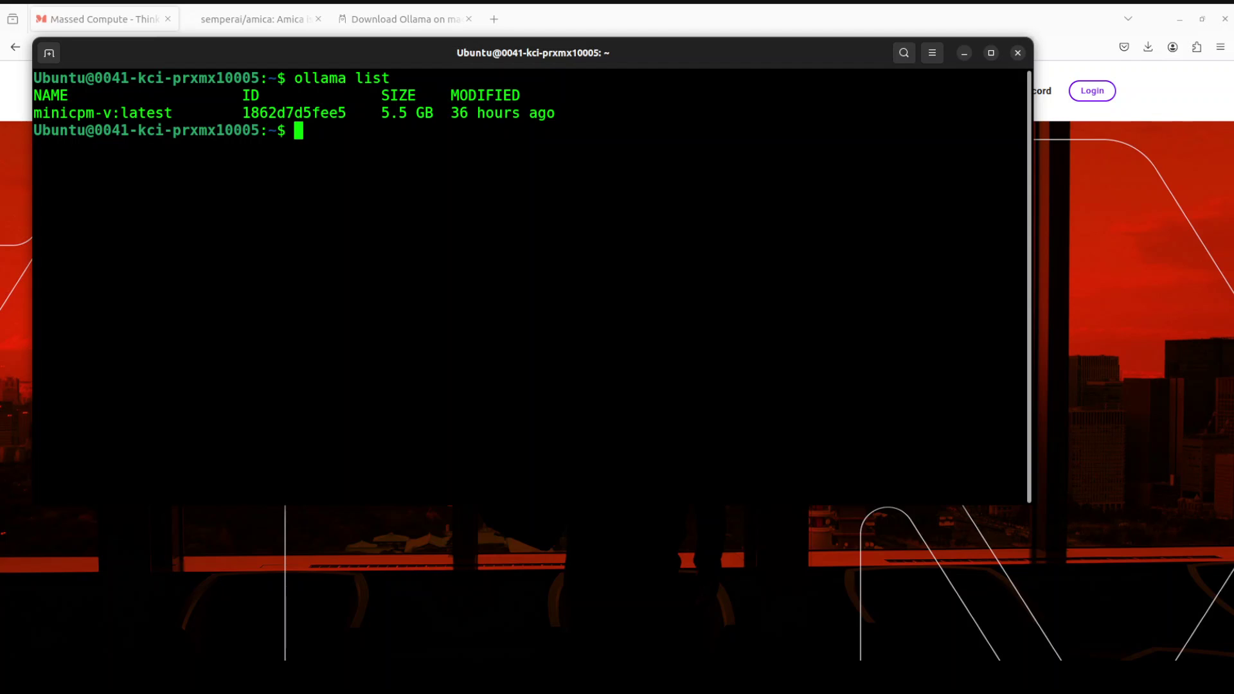
- Remove the minicpm-v model and pull llama3.1 with Ollama
type("ollama rm minicpm-v")
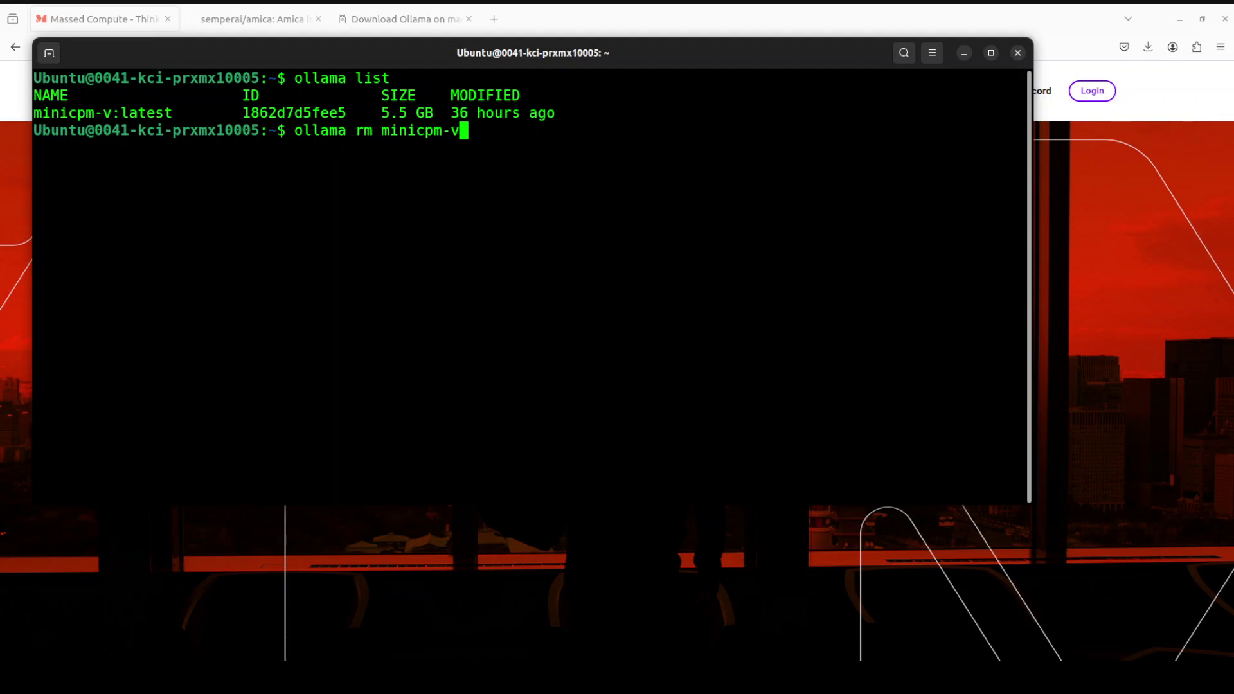
key("Return")
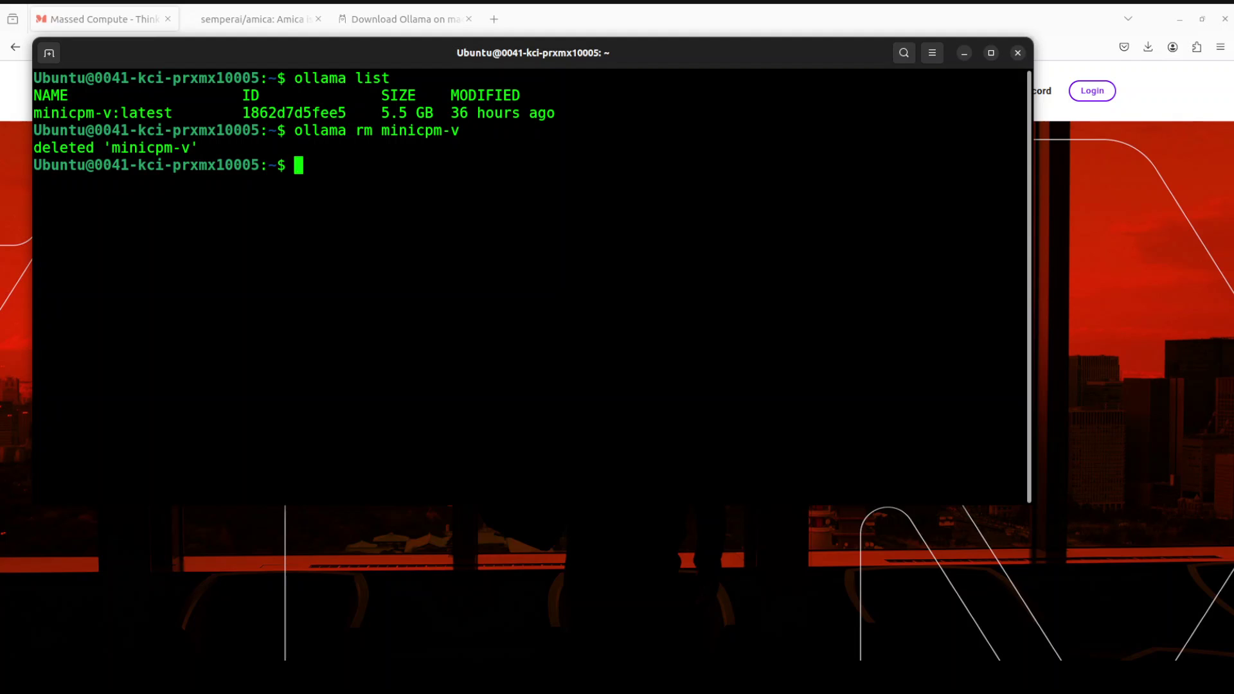
type("ollama pull llama")
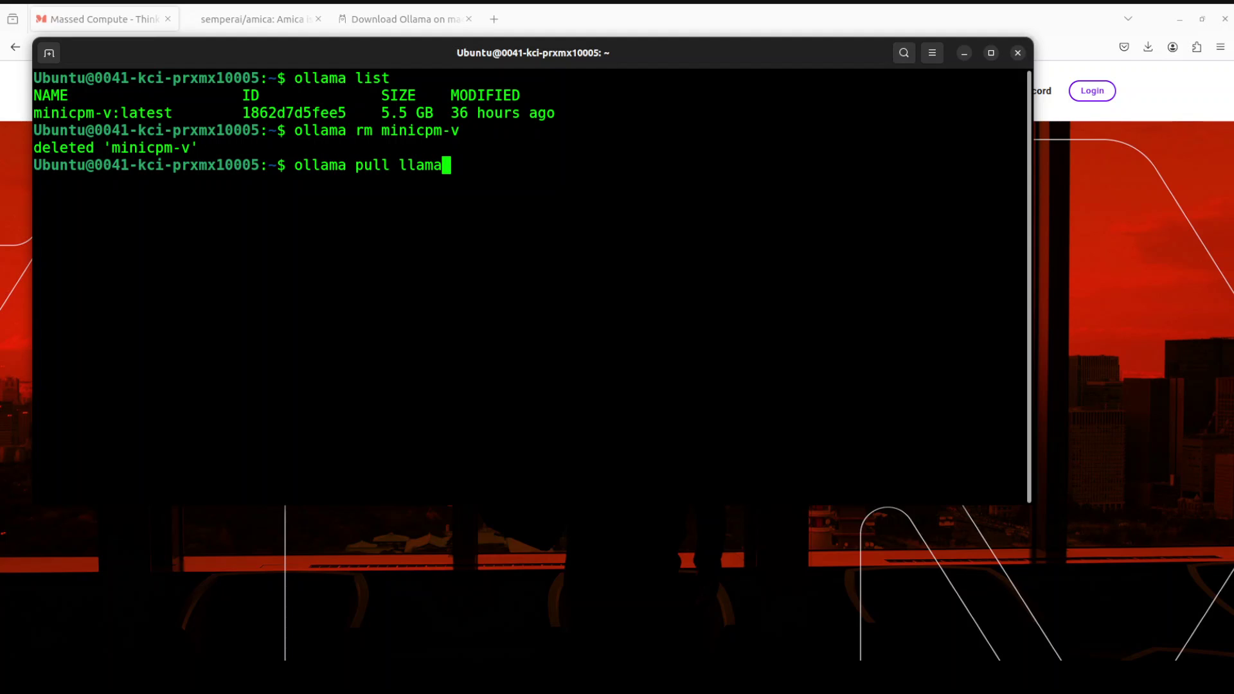
type("3.1")
key("Return")
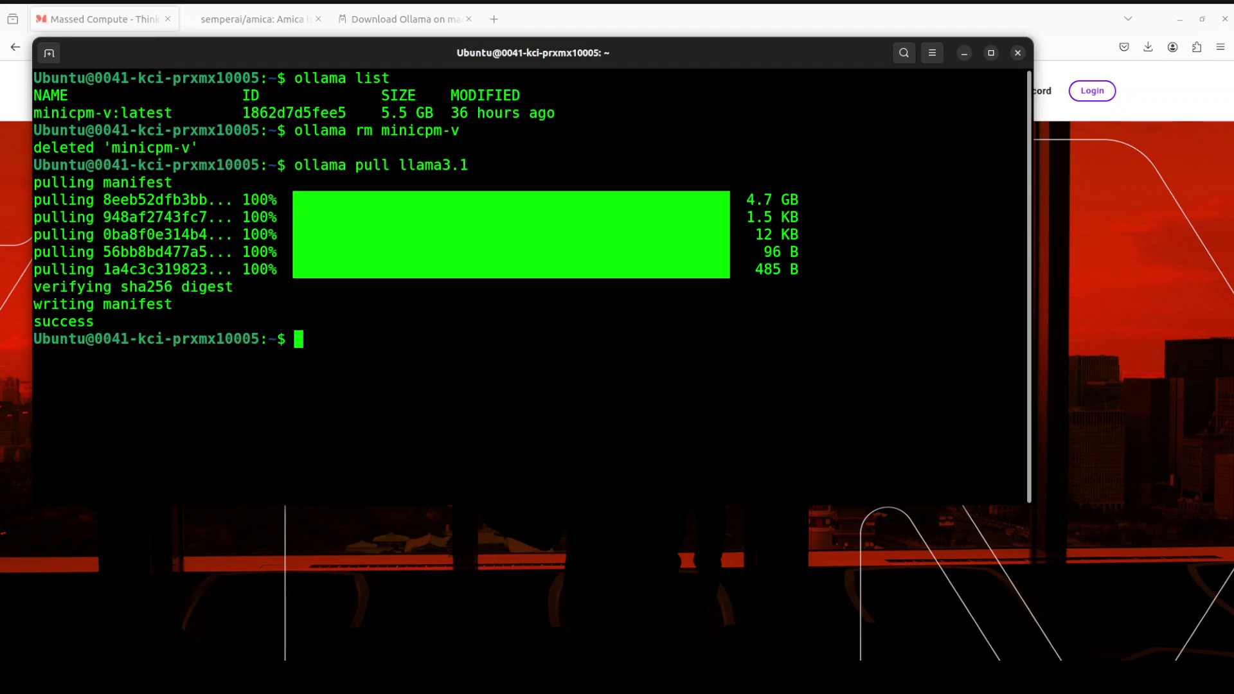
- Run ollama list to confirm llama3.1:latest (4.7 GB), then clear the screen
type("ollam a list")
key("Return")
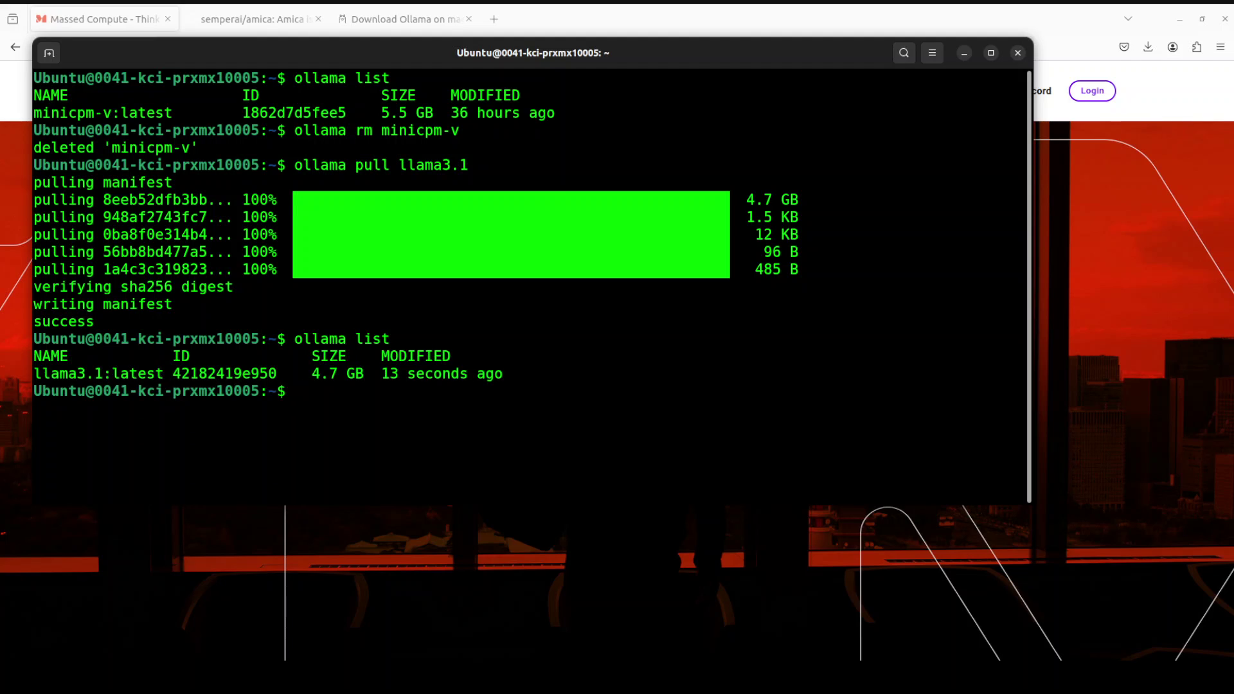
type("clear")
key("Return")
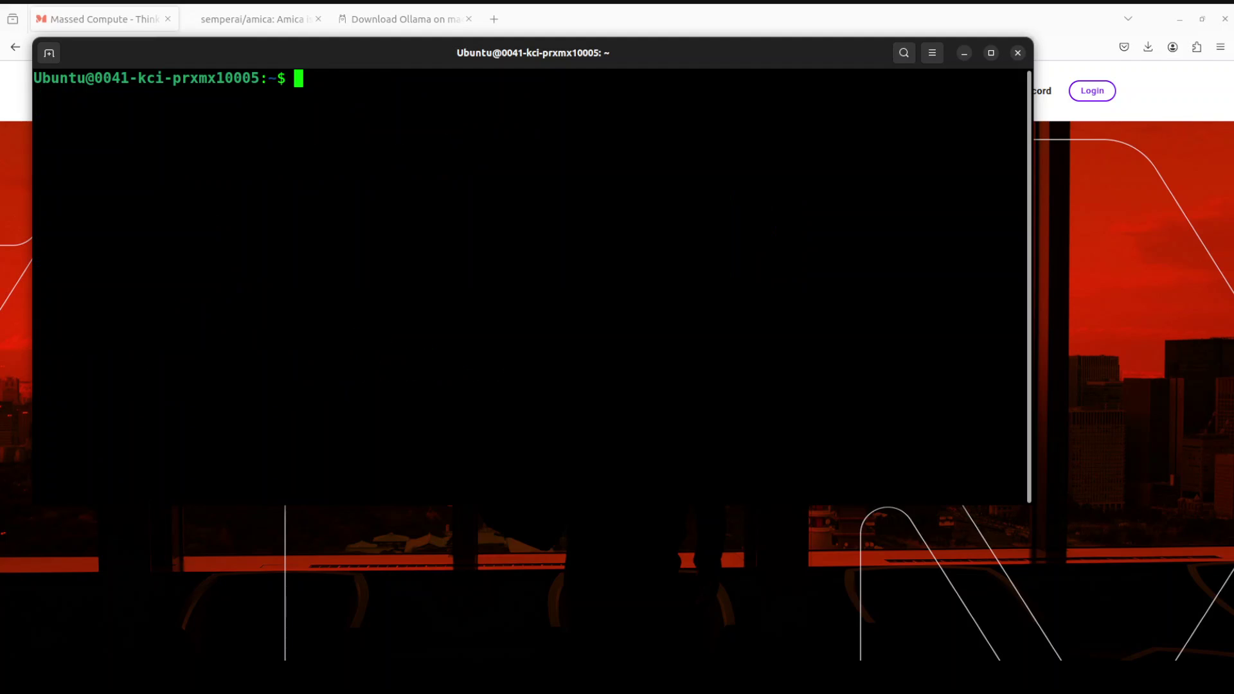
- Paste and run the conda command creating and activating the Python 3.11 'amica' environment, confirming with y
right_click(390, 145)
left_click(439, 189)
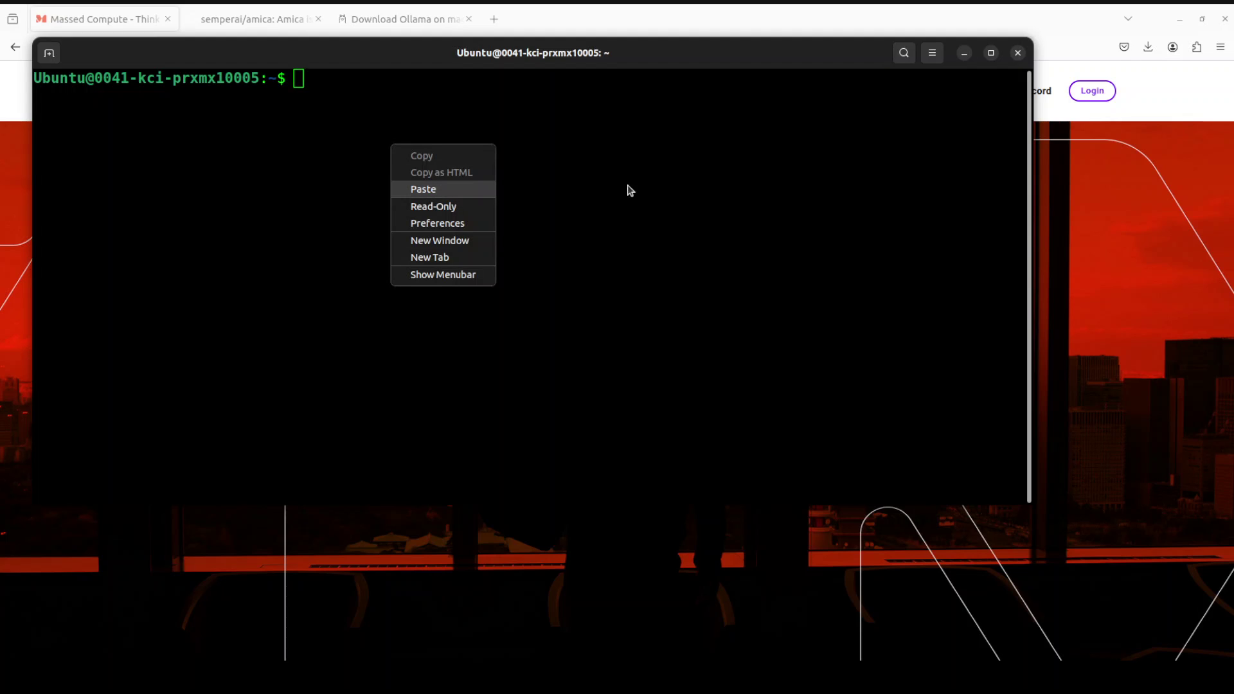
key("Return")
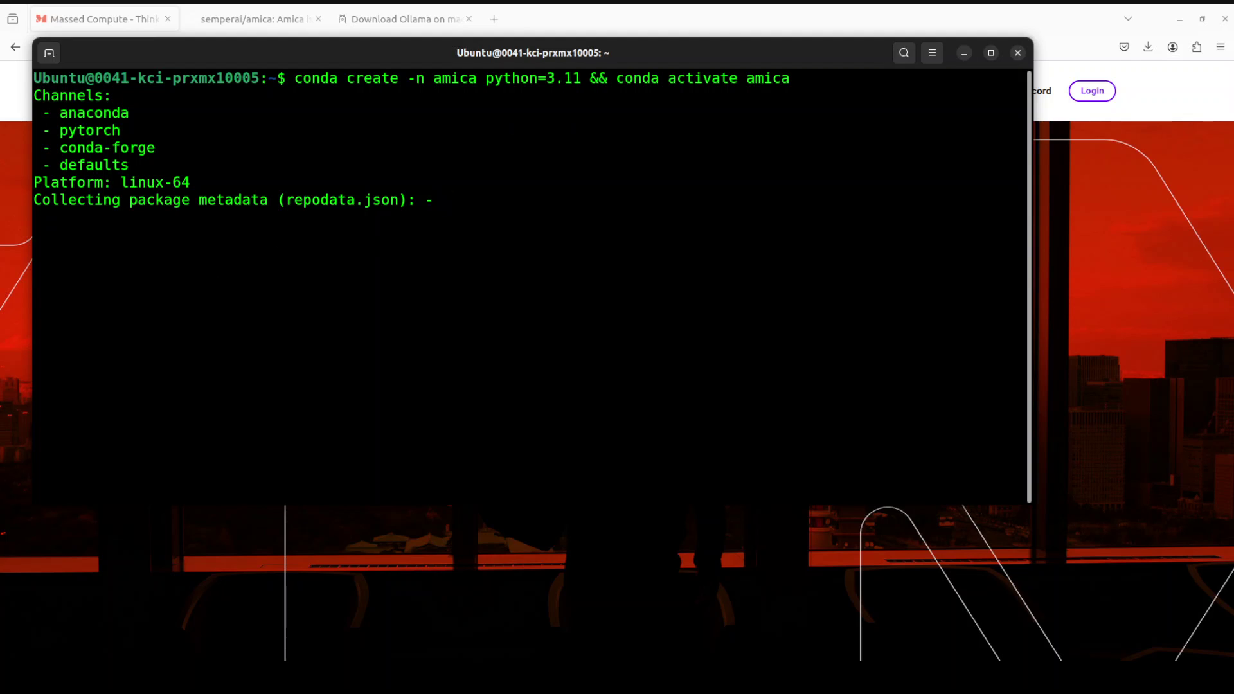
type("y")
key("Return")
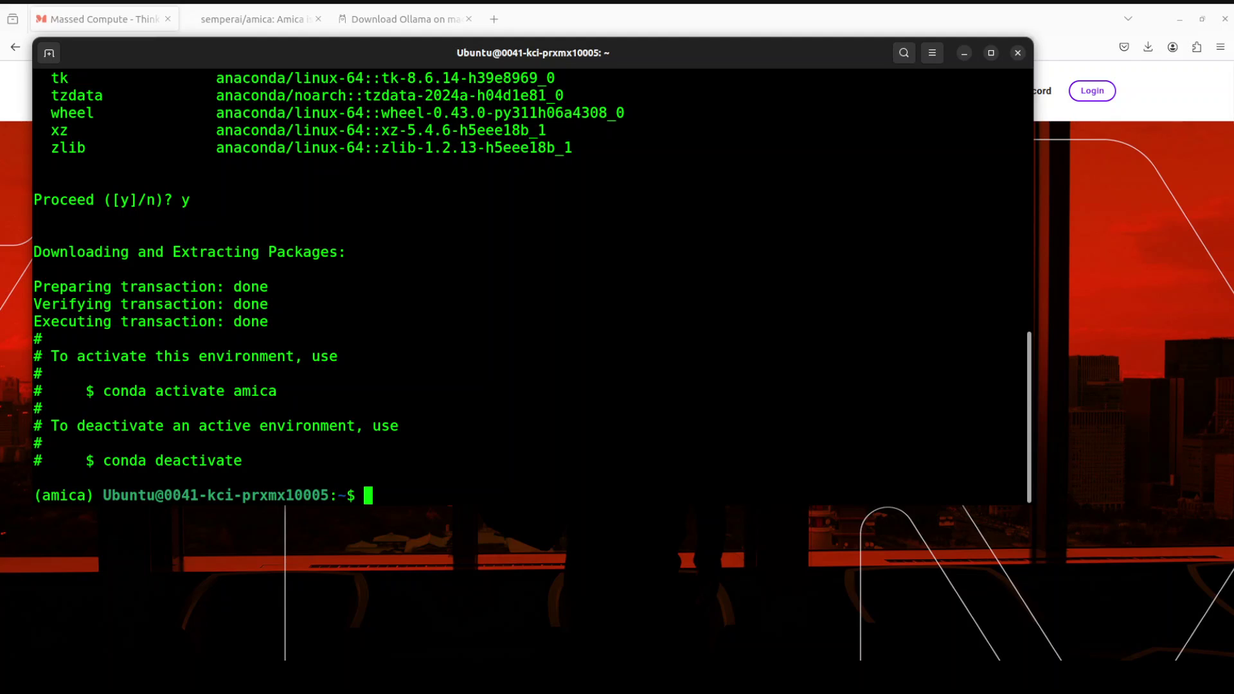
- Try the SSH git clone of amica, erase the failed SSH URL, and return to the GitHub page
right_click(502, 253)
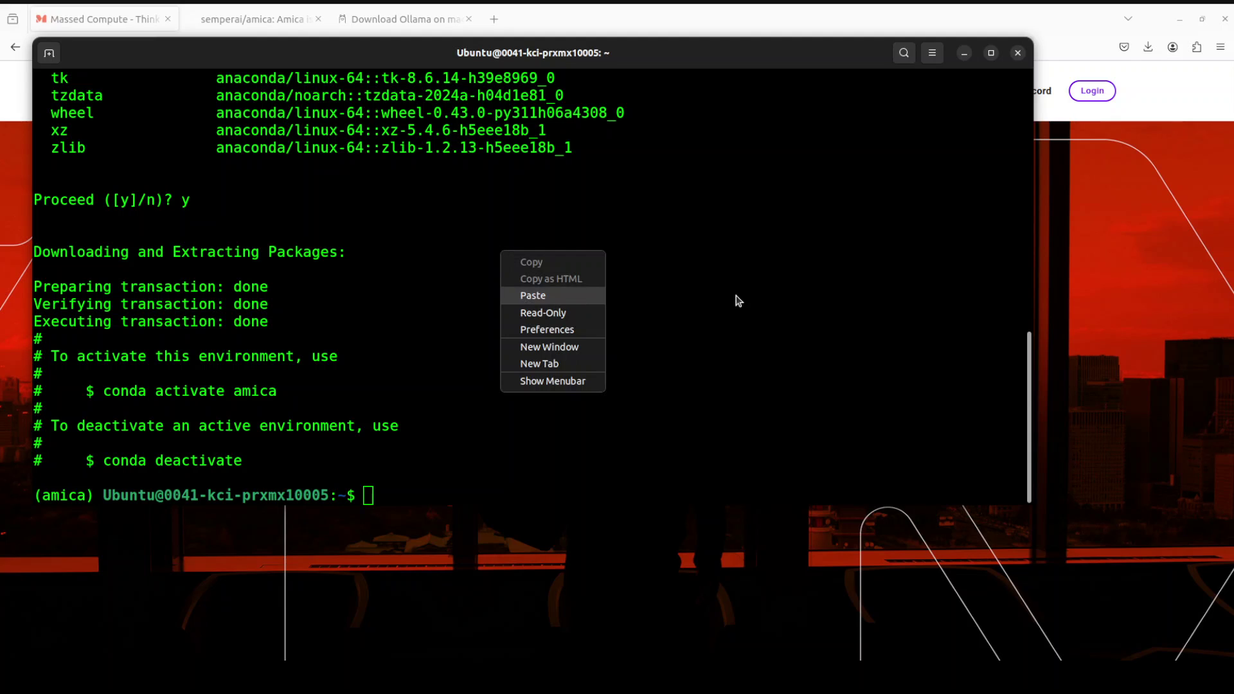
key("Return")
key("Return")
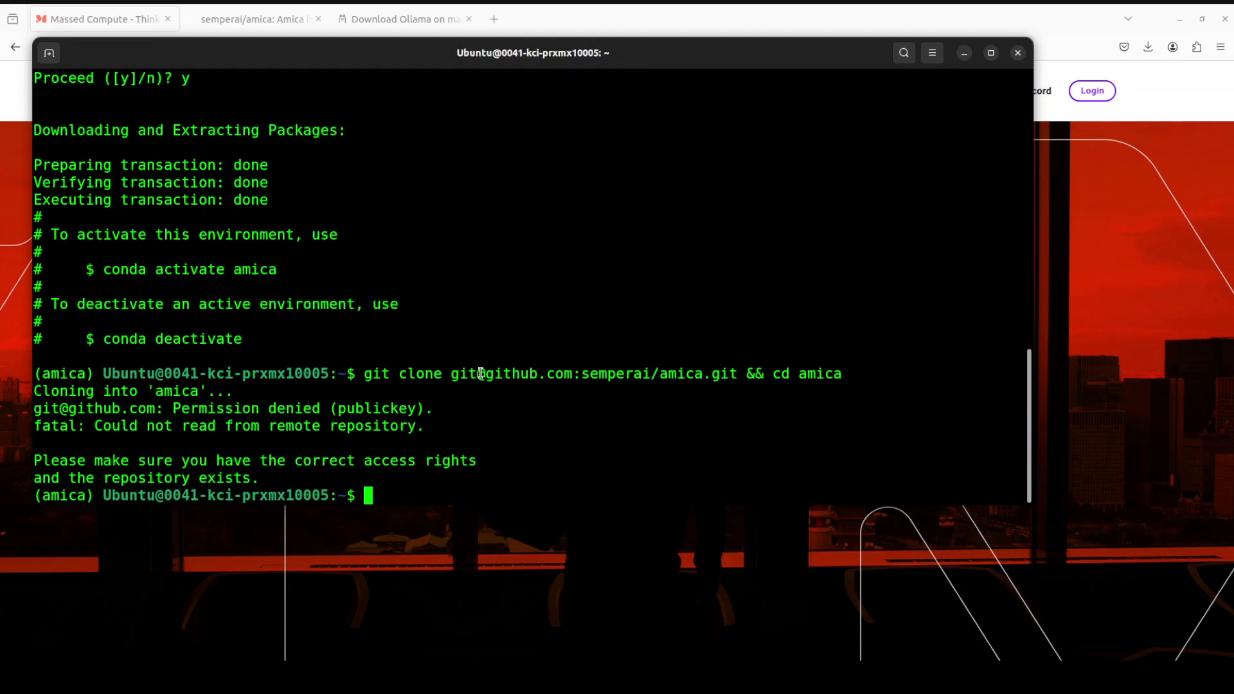
key("Up")
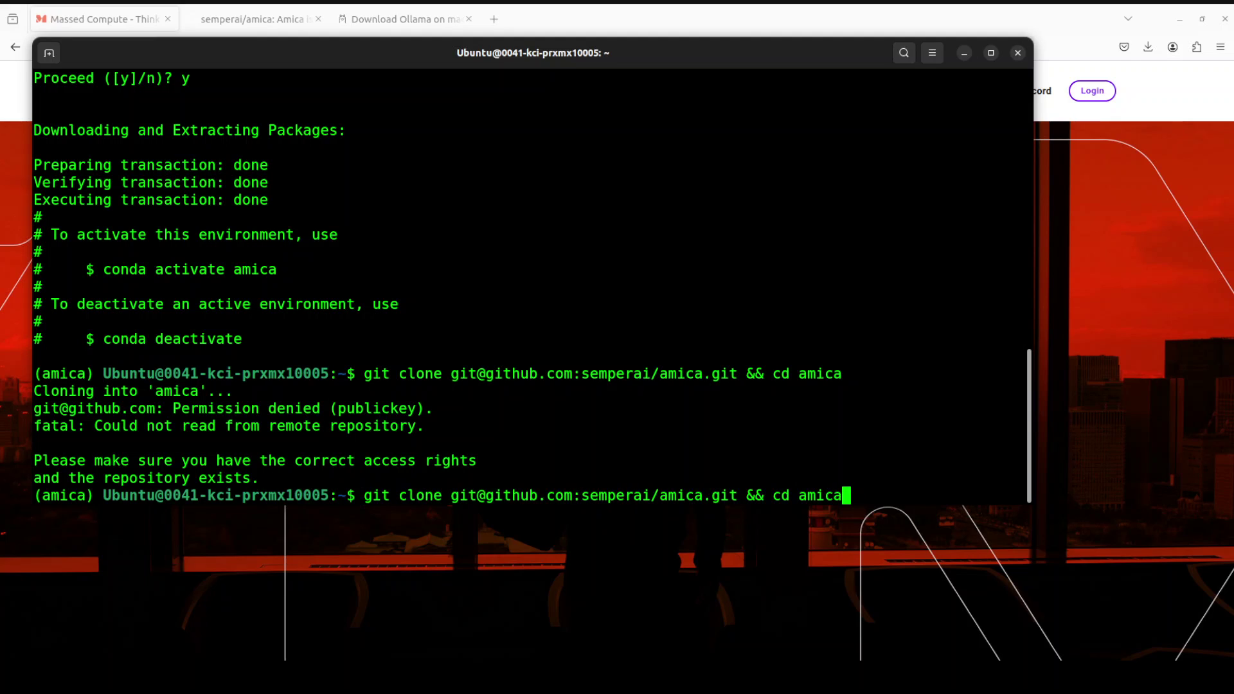
key("Left")
key("Left")
key("Left")
key("Left")
key("Left")
key("Left")
key("Left")
key("Left")
key("Left")
key("Left")
key("Left")
key("Left")
key("Left")
key("BackSpace")
key("BackSpace")
key("BackSpace")
key("BackSpace")
key("BackSpace")
key("BackSpace")
key("BackSpace")
key("BackSpace")
key("BackSpace")
key("BackSpace")
key("BackSpace")
key("BackSpace")
key("BackSpace")
key("BackSpace")
key("BackSpace")
key("BackSpace")
key("BackSpace")
key("BackSpace")
key("BackSpace")
key("BackSpace")
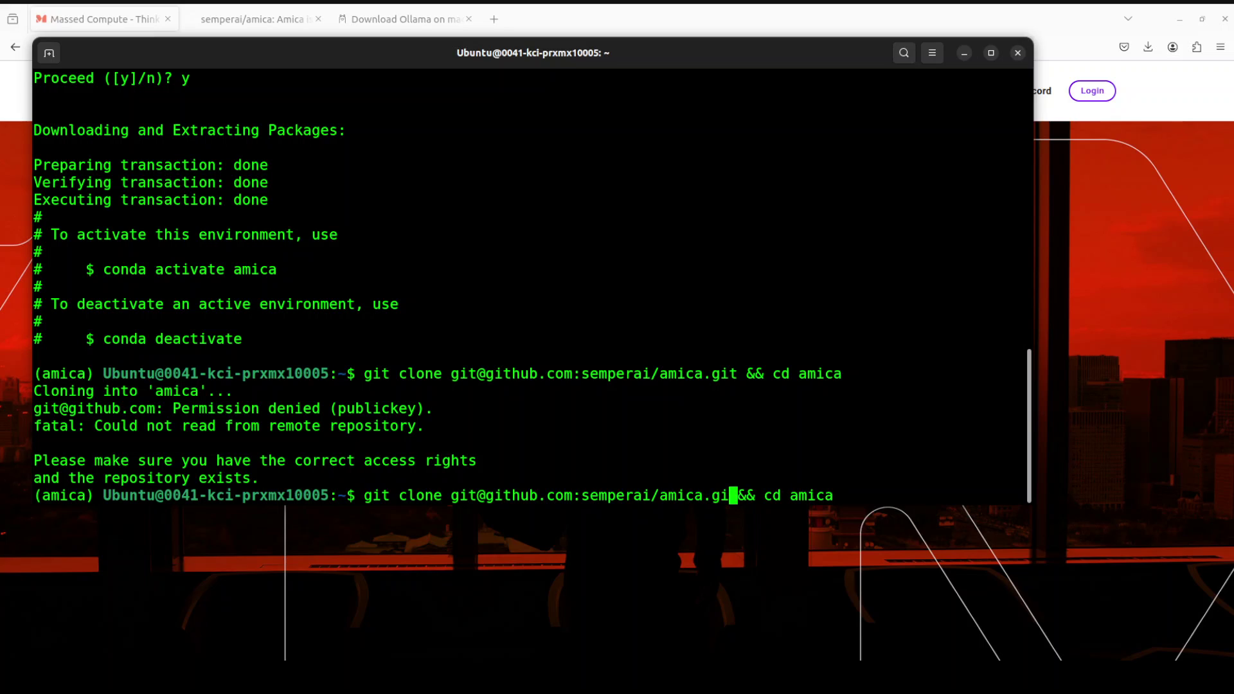
key("BackSpace")
key("BackSpace")
key("BackSpace")
key("BackSpace")
key("BackSpace")
key("BackSpace")
key("BackSpace")
key("BackSpace")
key("BackSpace")
key("BackSpace")
key("BackSpace")
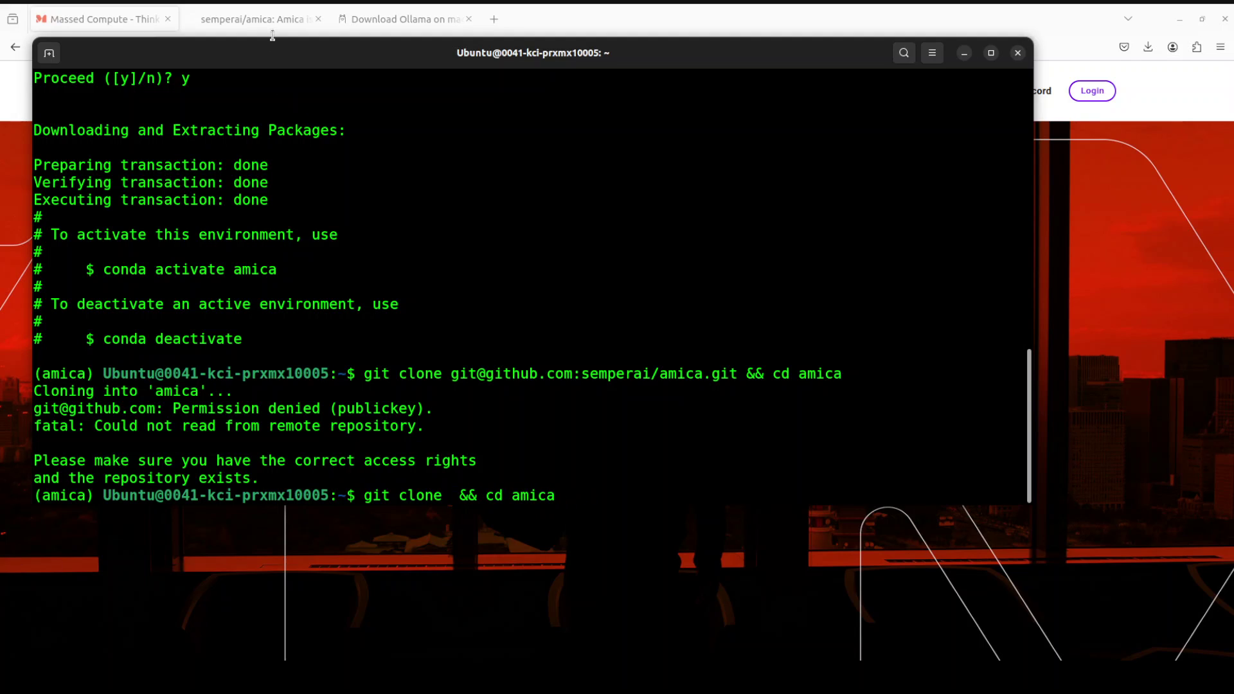
left_click(251, 18)
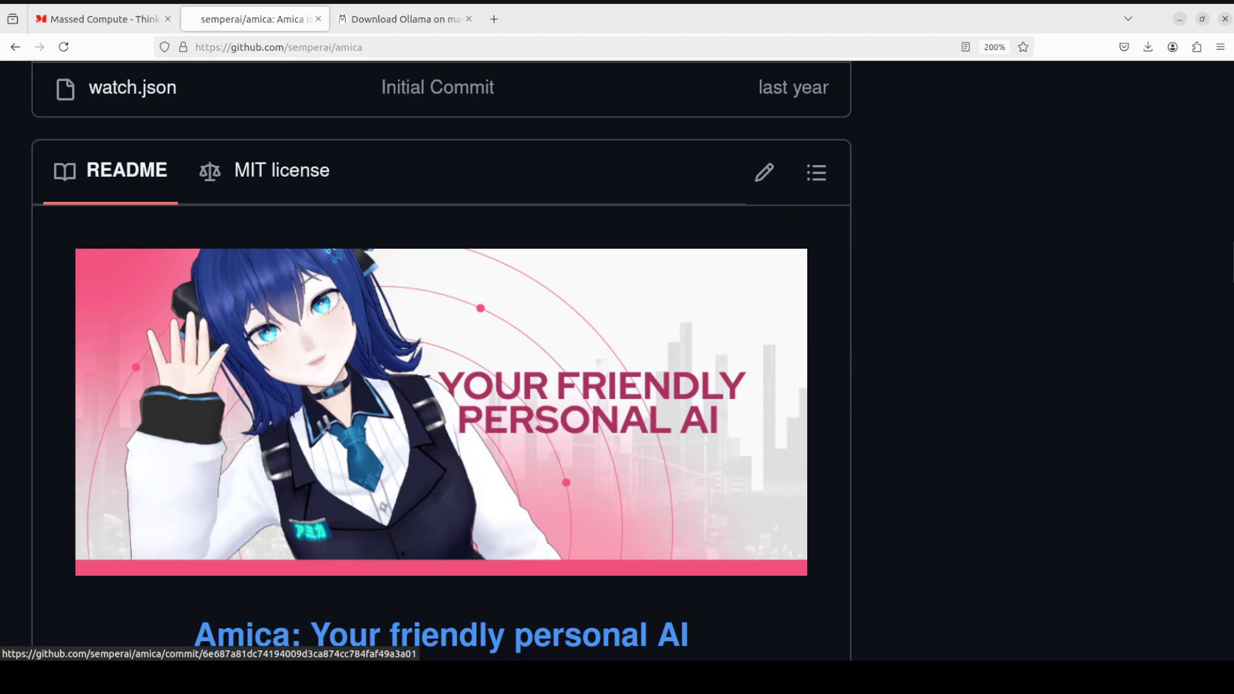
scroll(1230, 138, "up", 15)
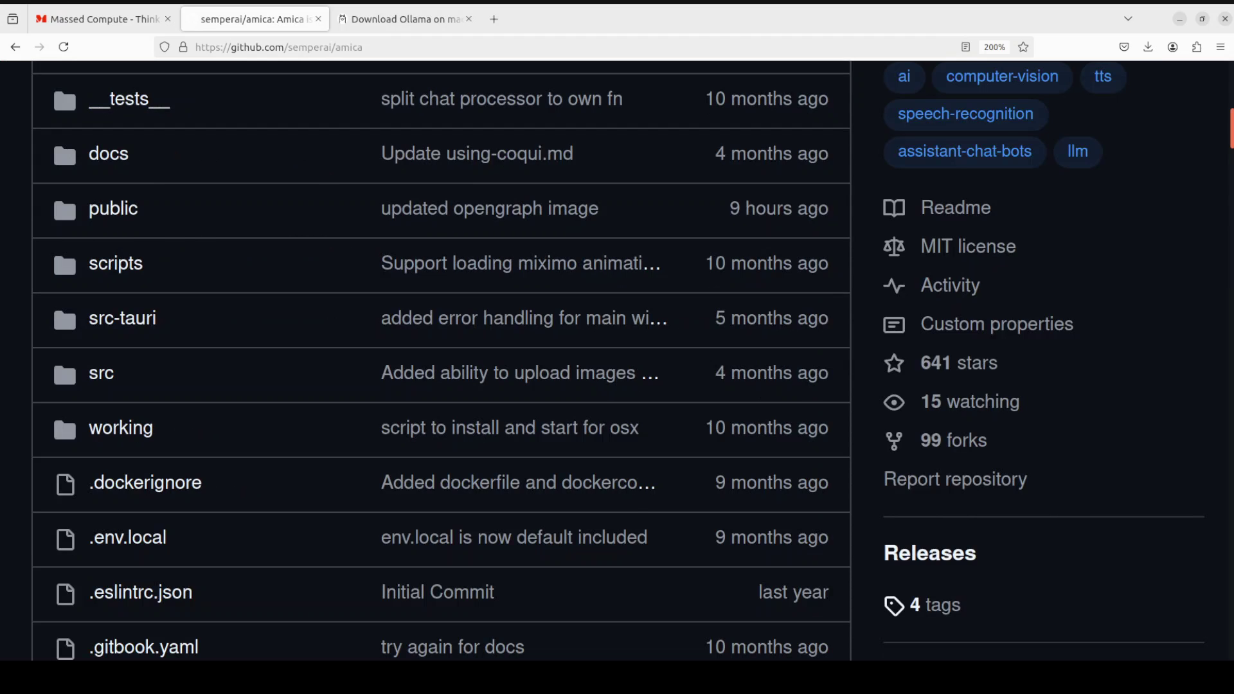
- Copy amica's HTTPS URL from GitHub, run 'git clone … && cd amica', then clear
left_click(837, 345)
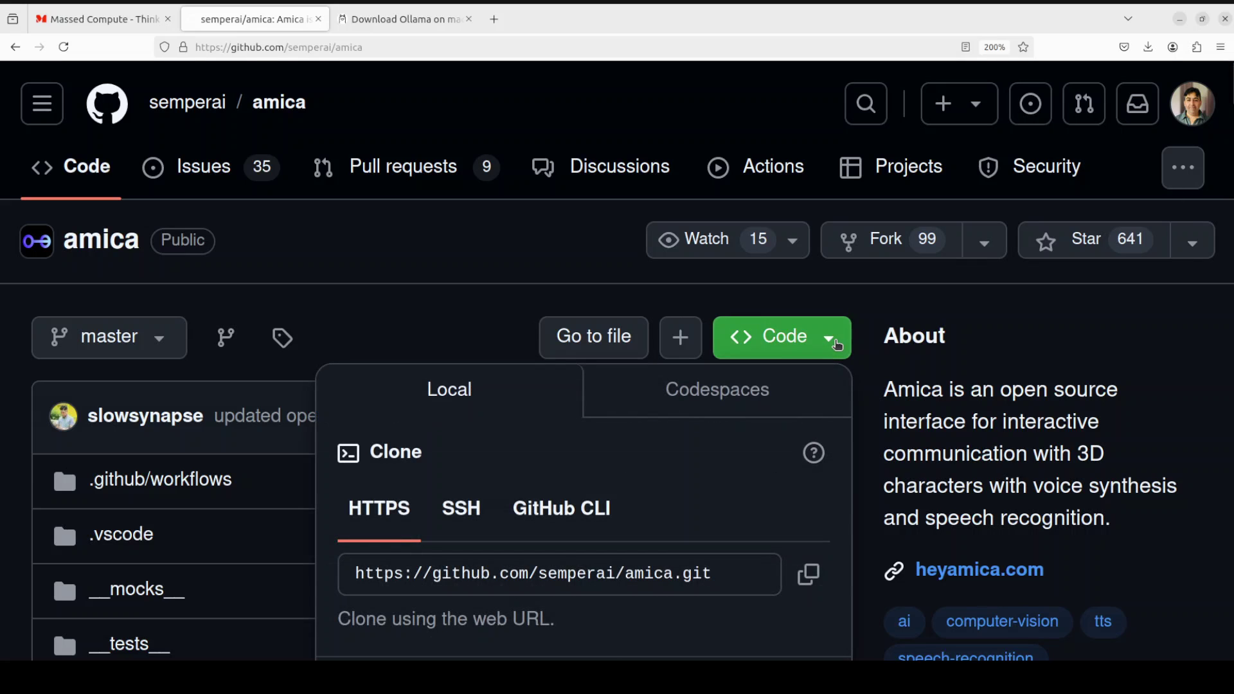
left_click(808, 574)
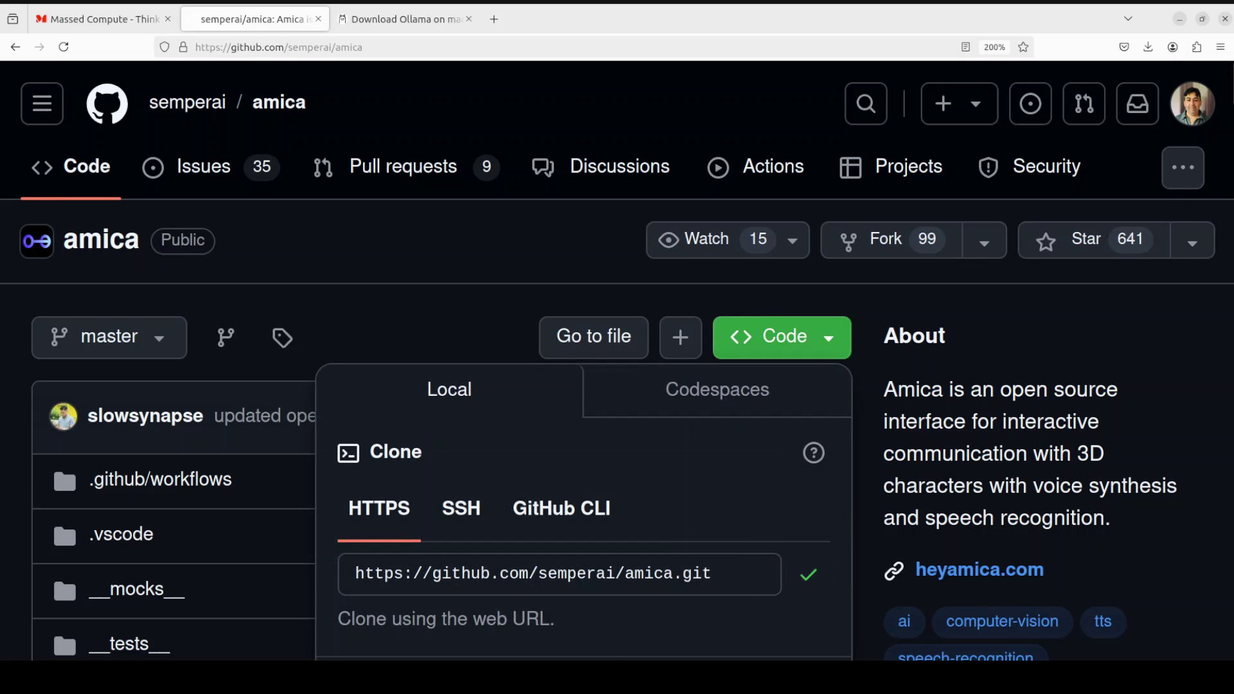
key("alt+Tab")
right_click(514, 321)
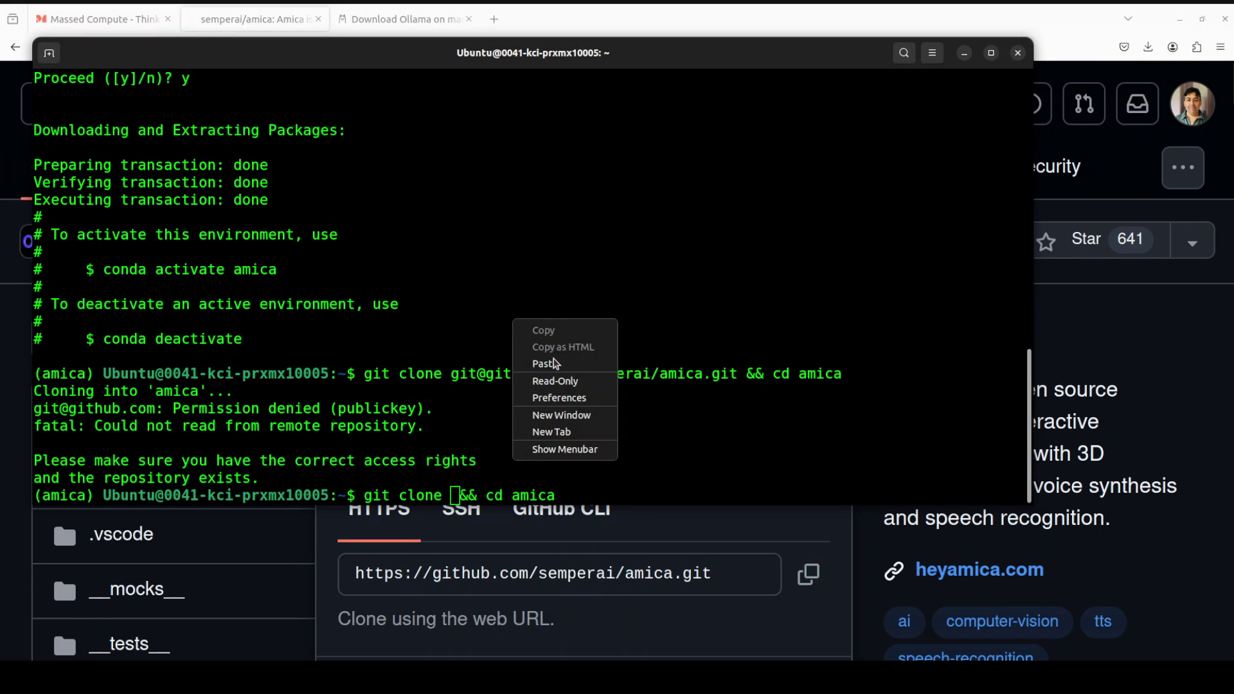
left_click(545, 364)
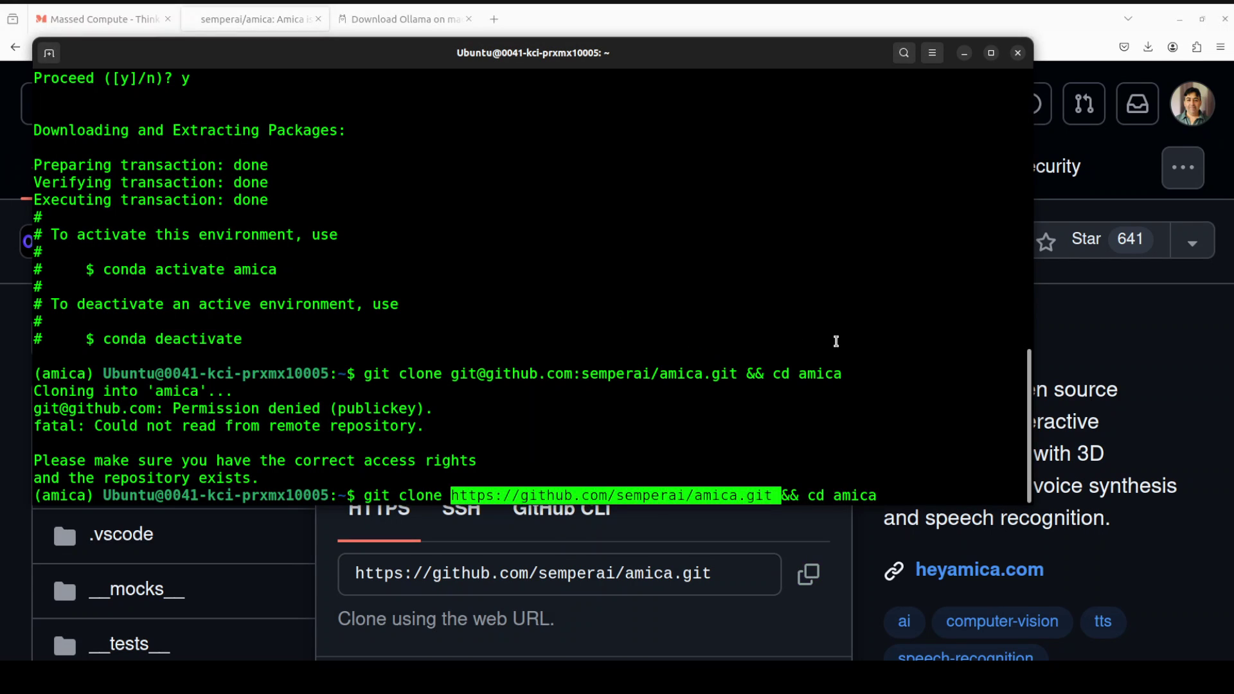
key("Return")
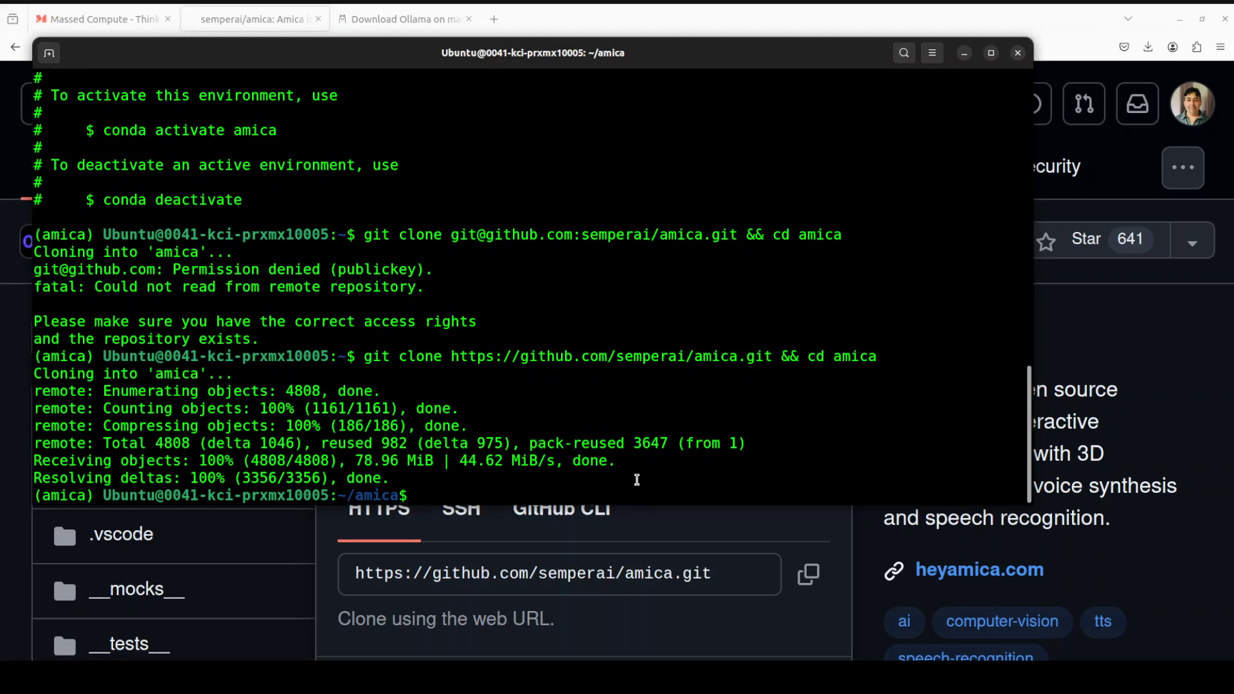
type("clear")
key("Return")
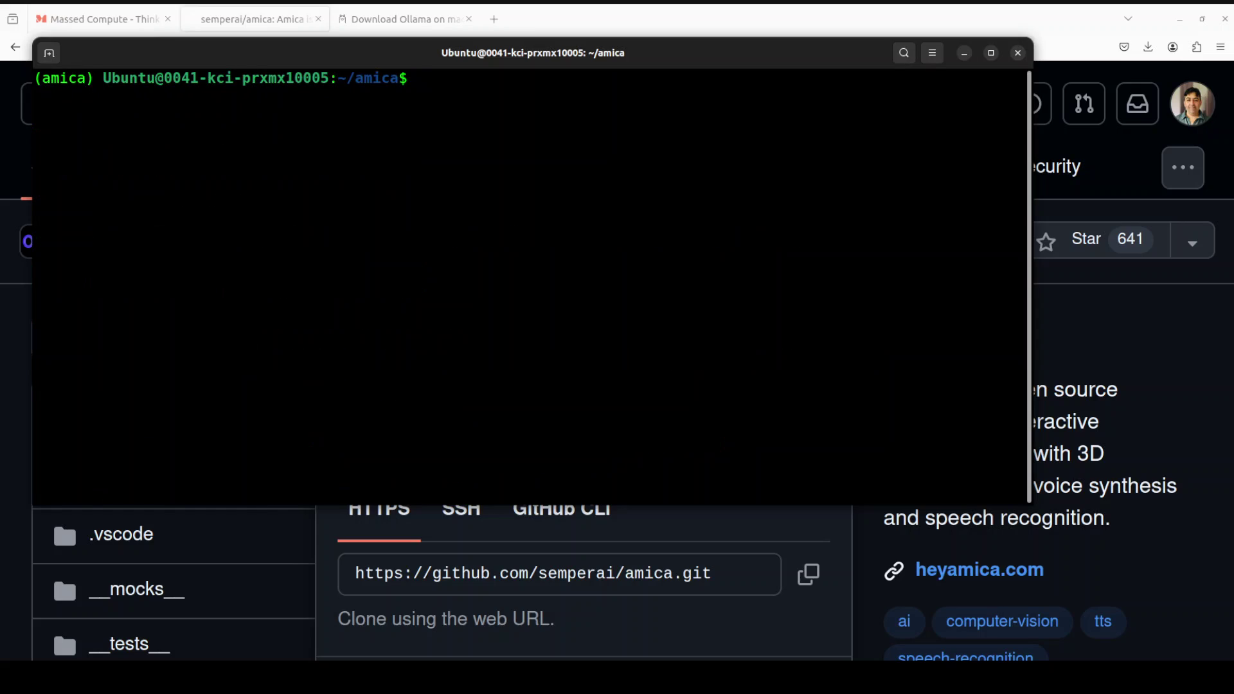
type("node --version")
key("Return")
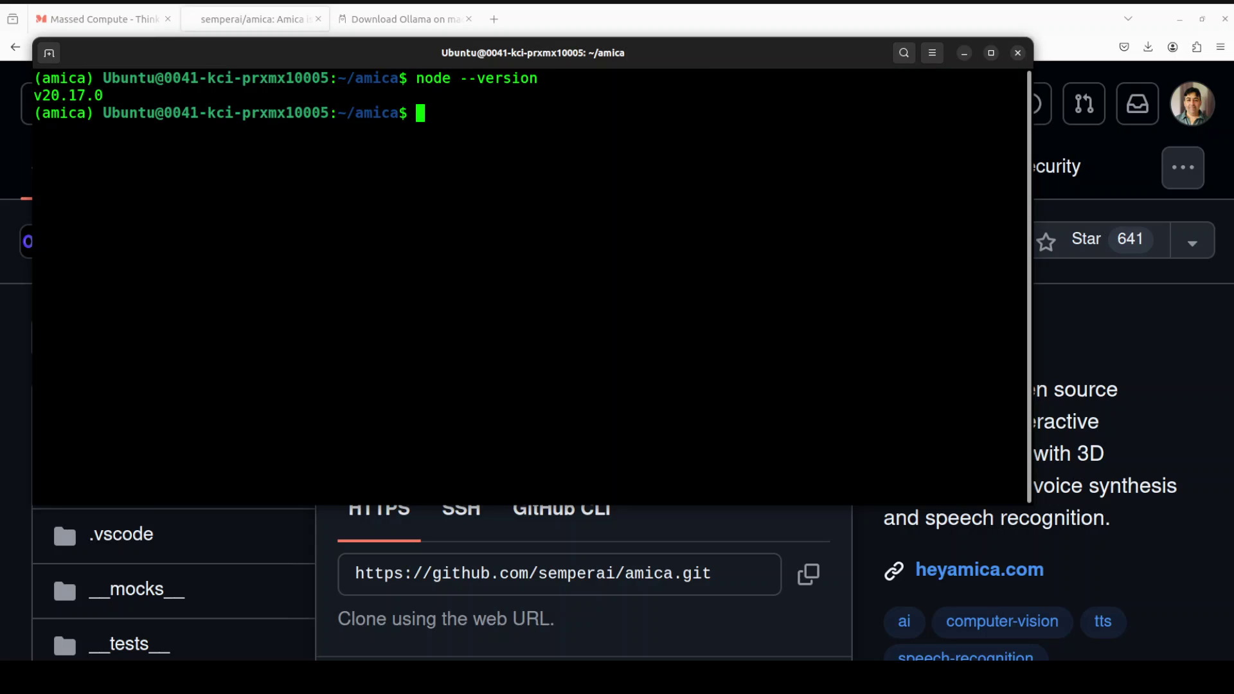
type("npm --version")
key("Return")
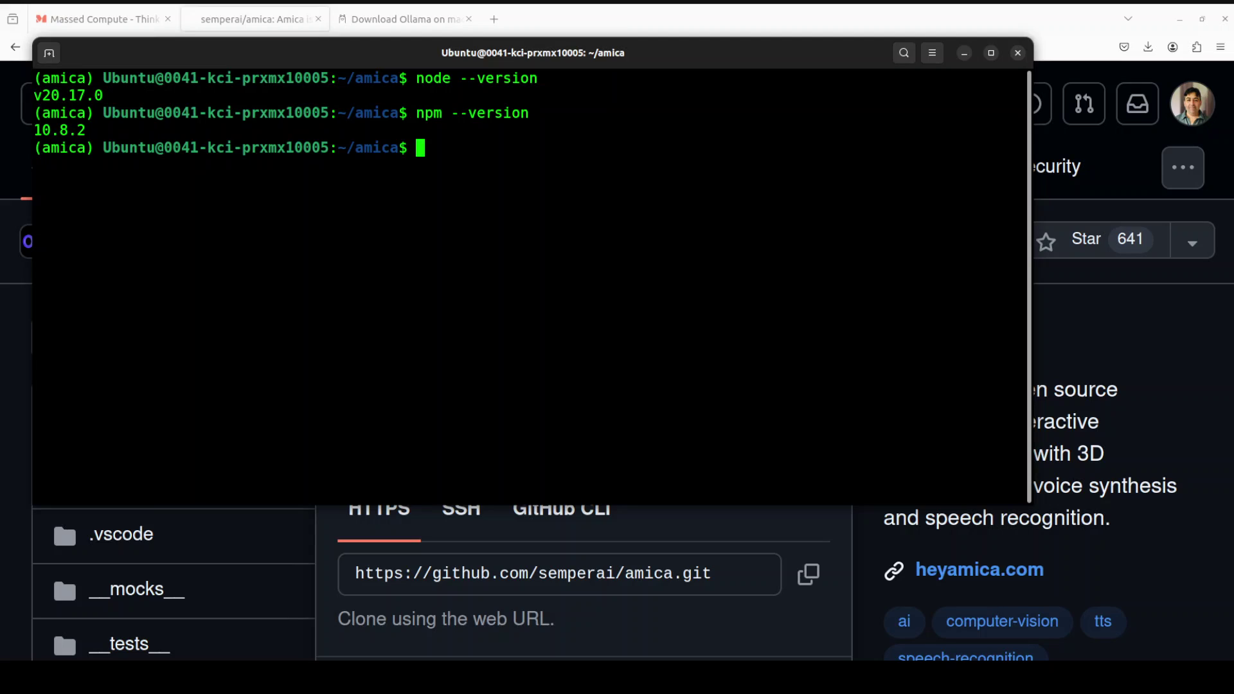
type("clear")
key("Return")
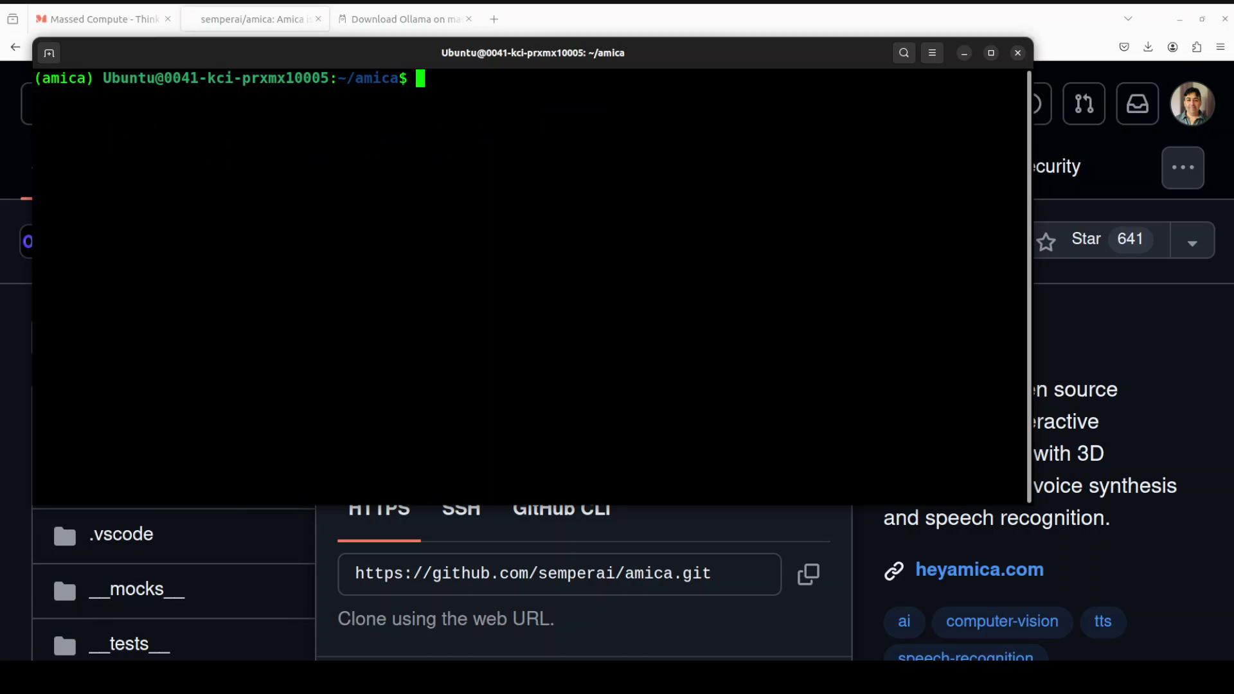
- Paste and run npm install to install Amica's dependencies
right_click(450, 229)
left_click(508, 275)
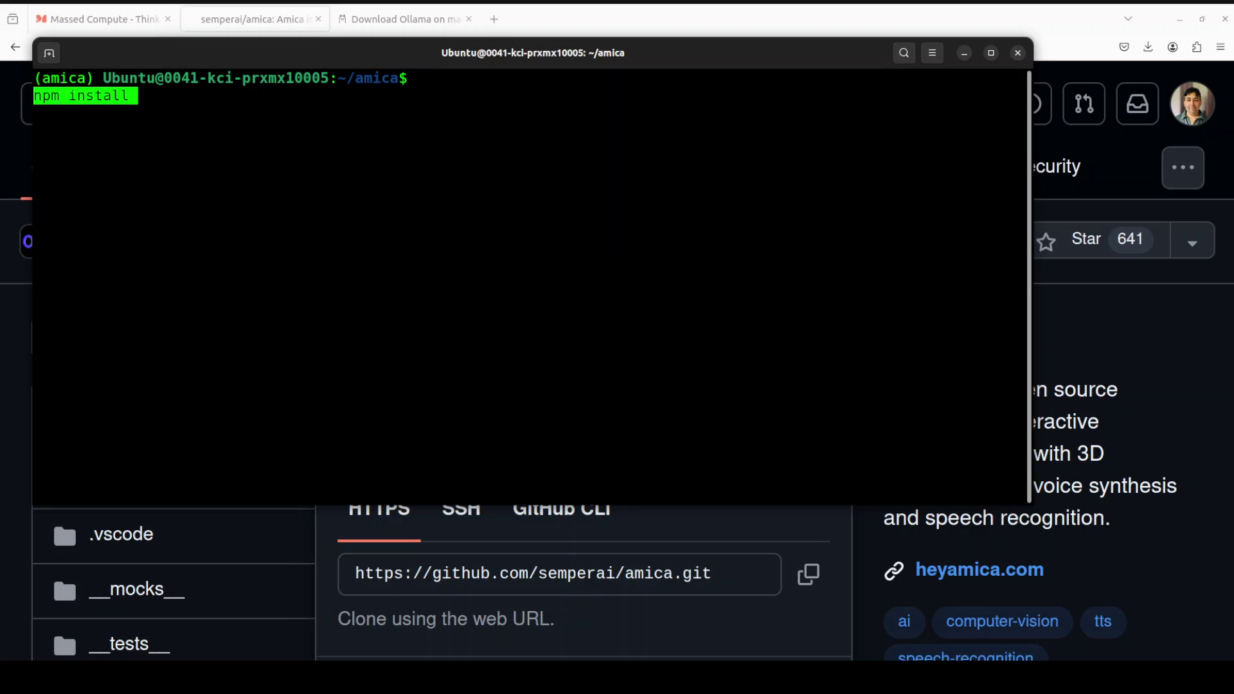
key("Return")
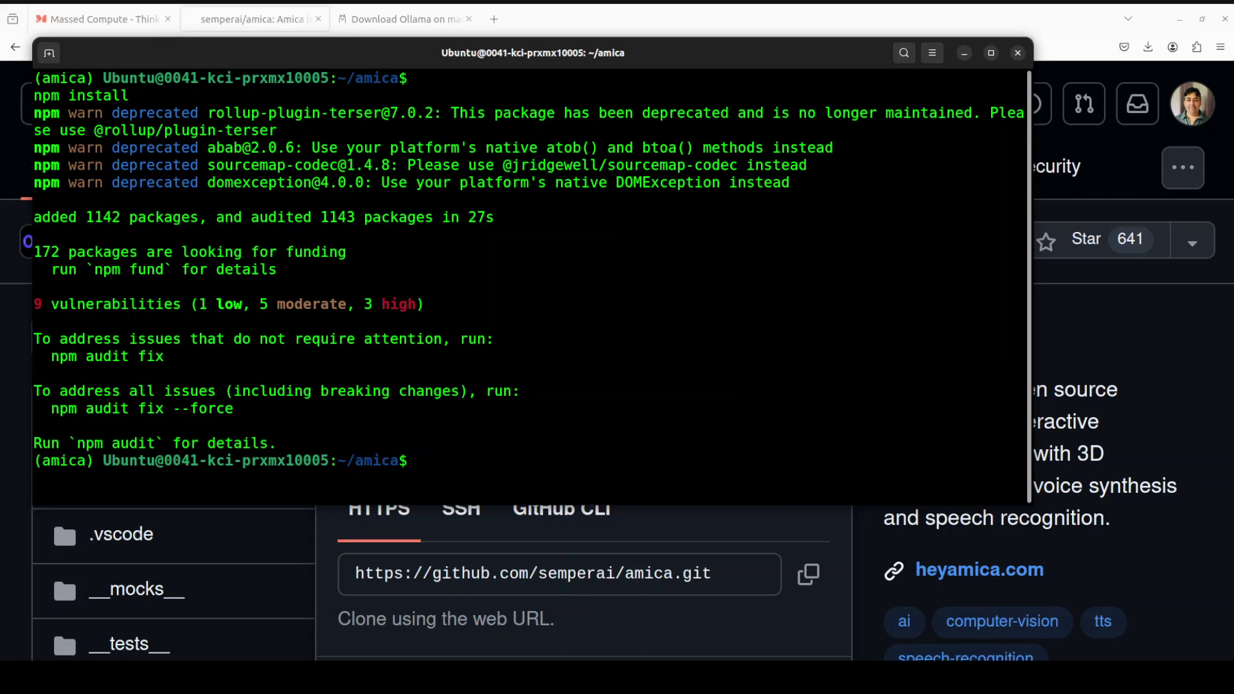
- Paste and run npm run dev to serve Amica on localhost:3000
right_click(567, 315)
left_click(614, 357)
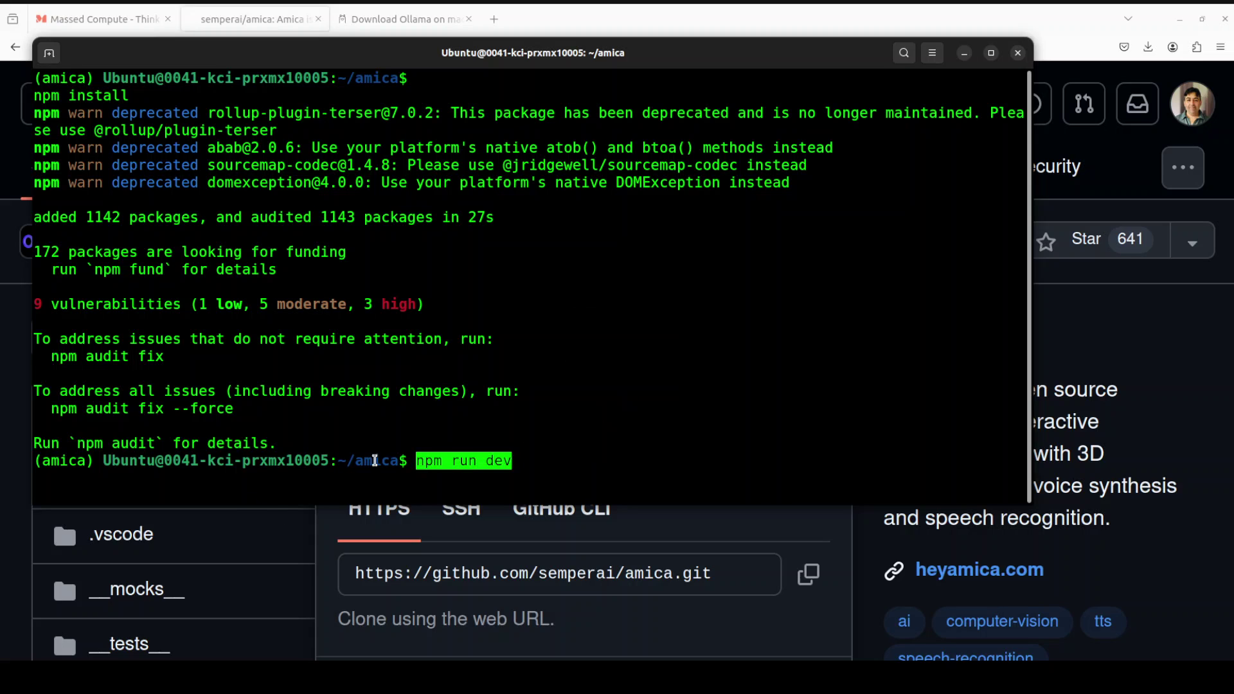
key("Return")
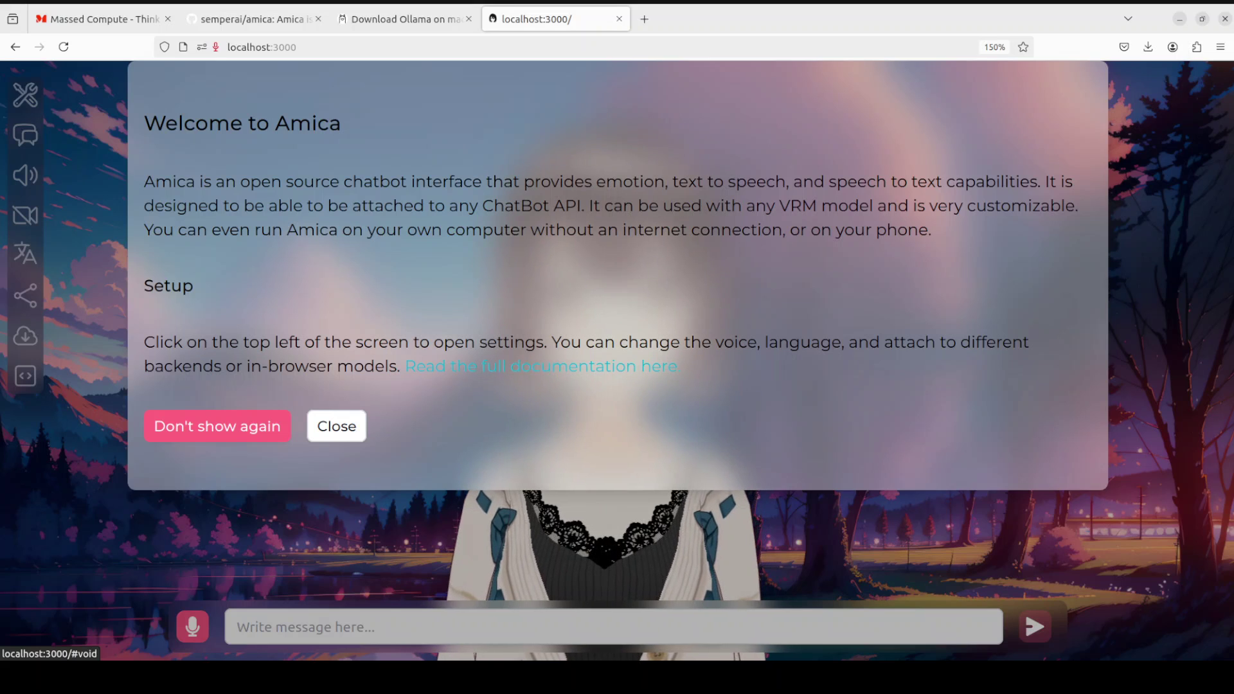
- Close the 'Welcome to Amica' dialog with Escape
key("Escape")
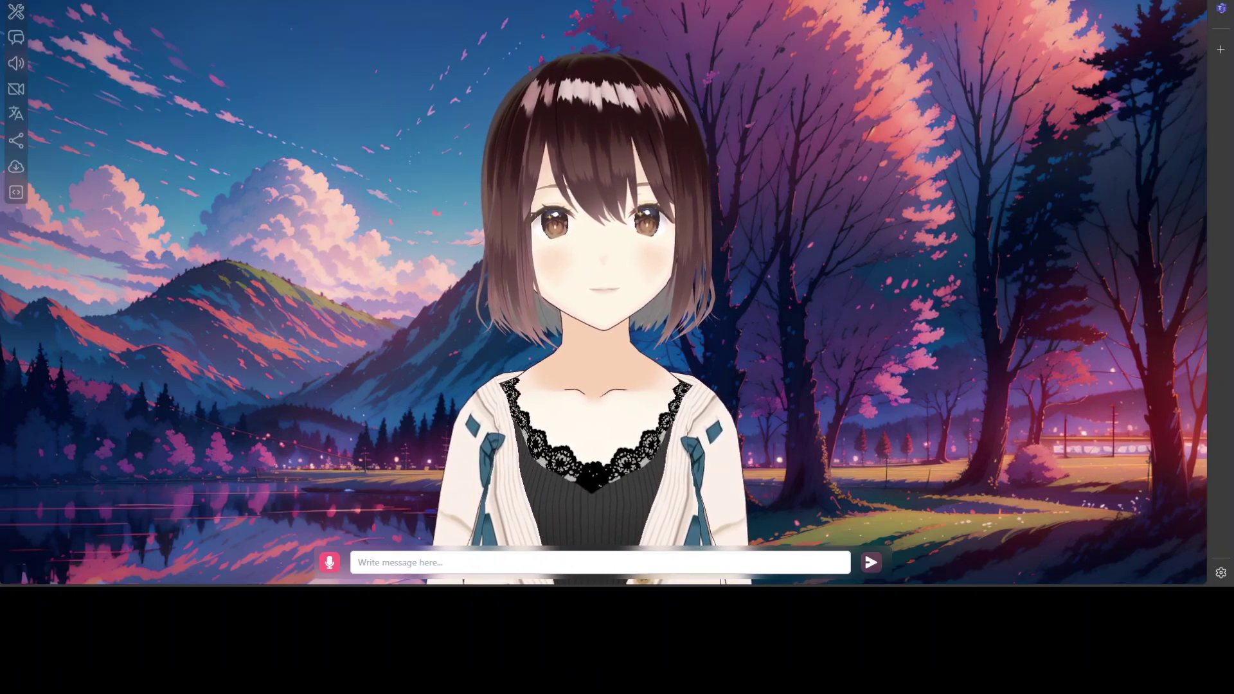
- Send Amica 'hey who are you' and 'I am feeling very tired today what should I do'
left_click(426, 562)
type("hey who are you")
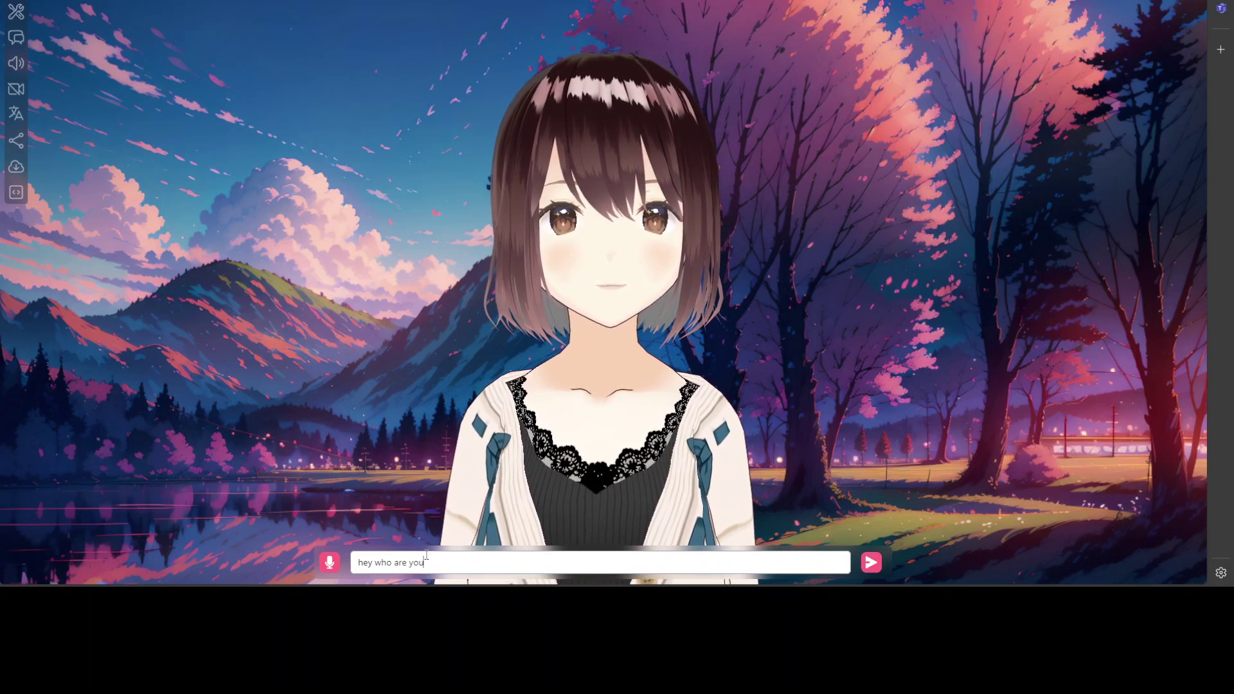
key("Return")
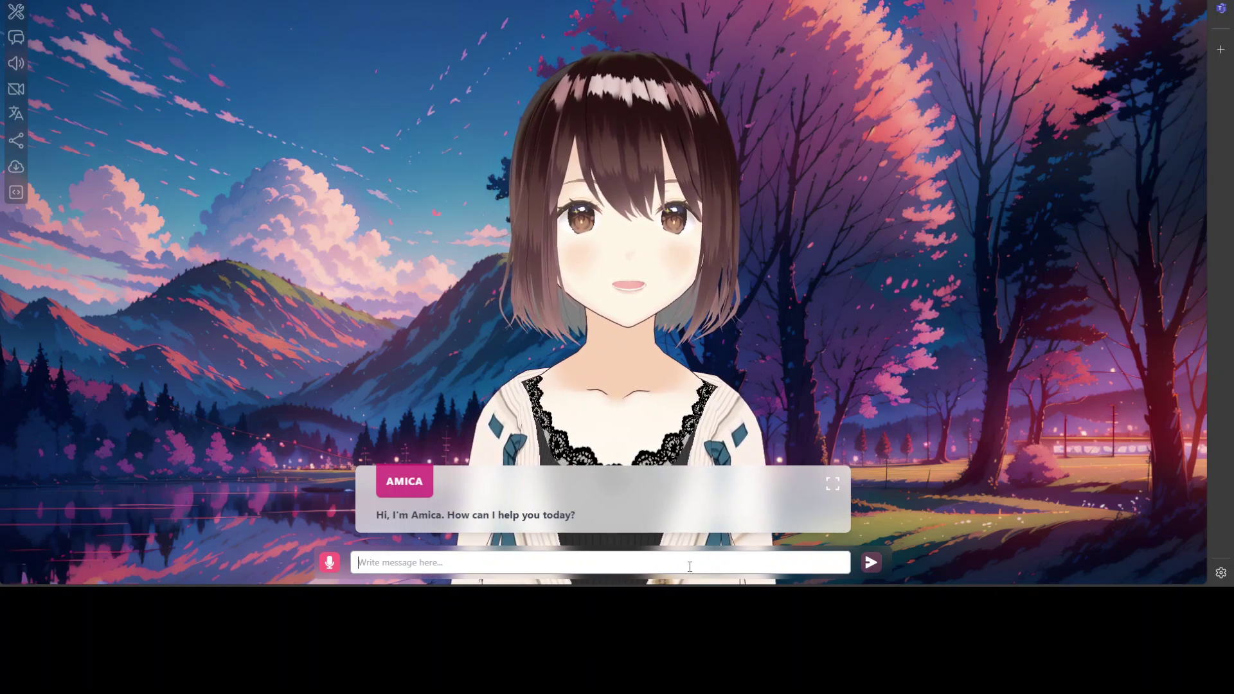
type("I am feeling v")
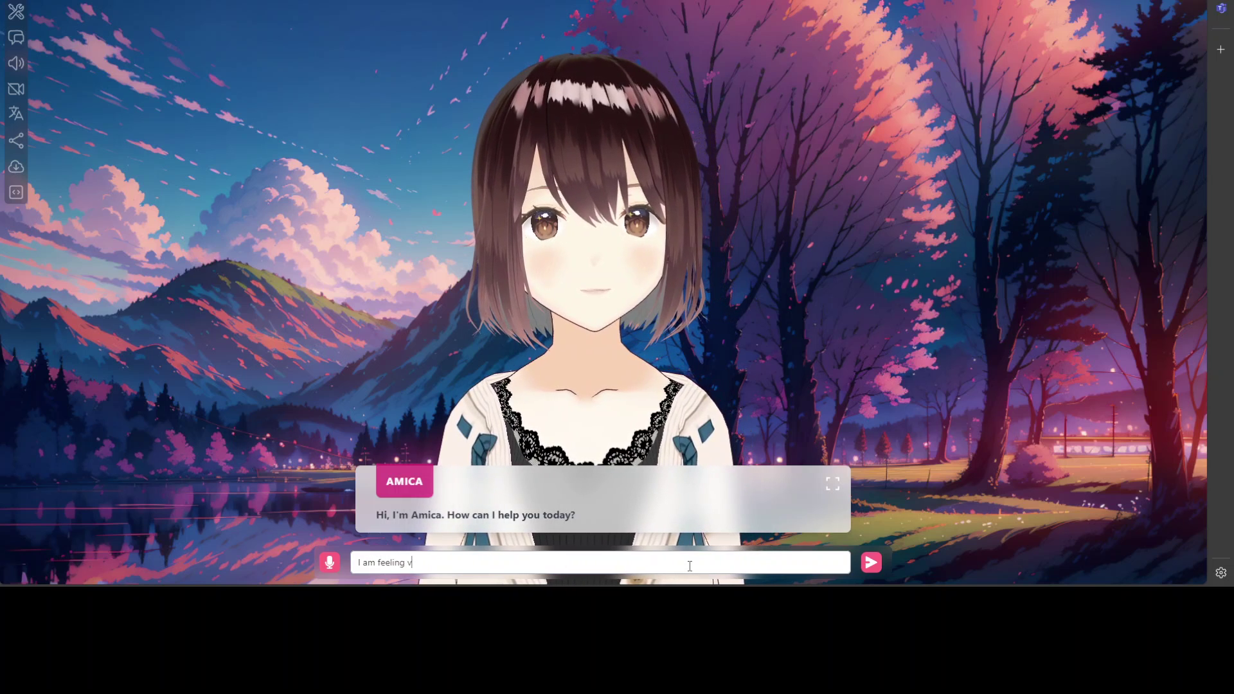
type("ery tired t")
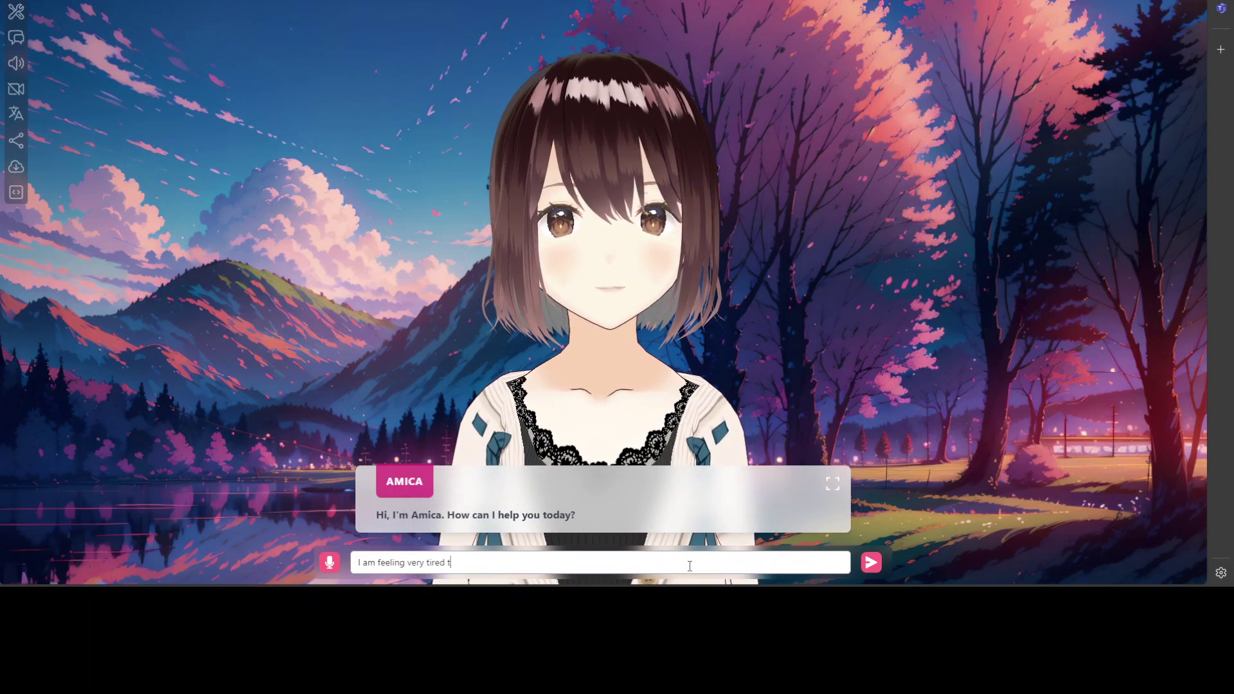
type("oday")
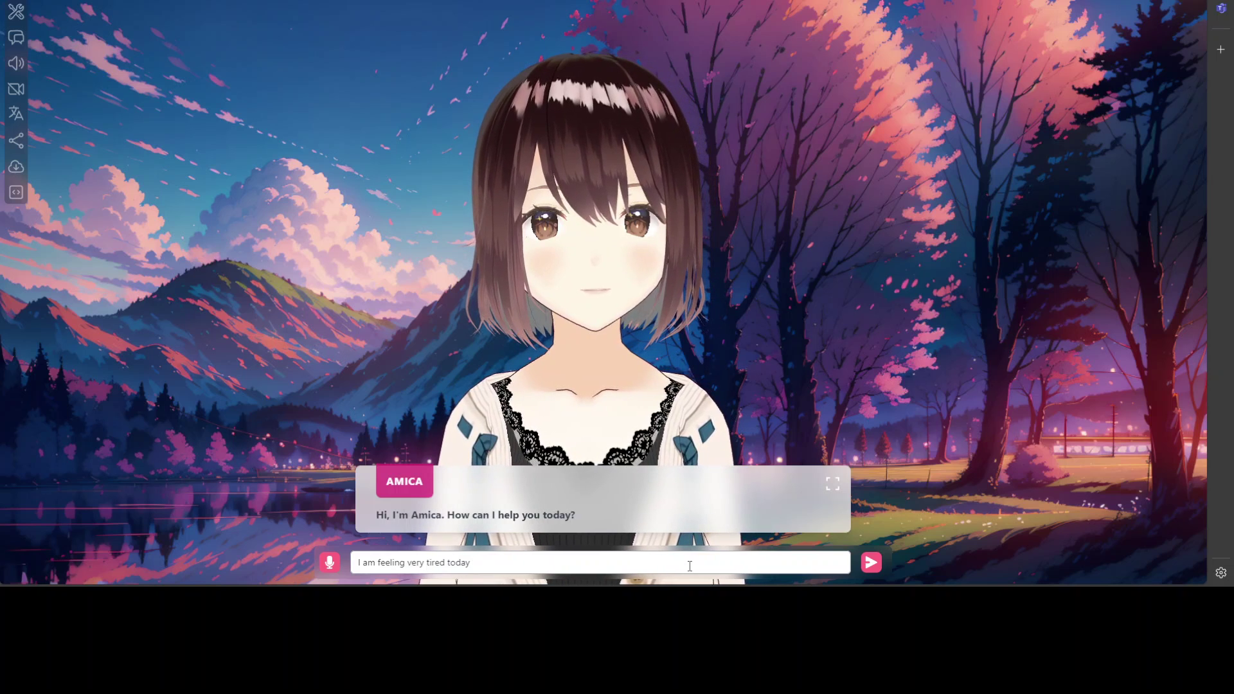
type(" what should I do")
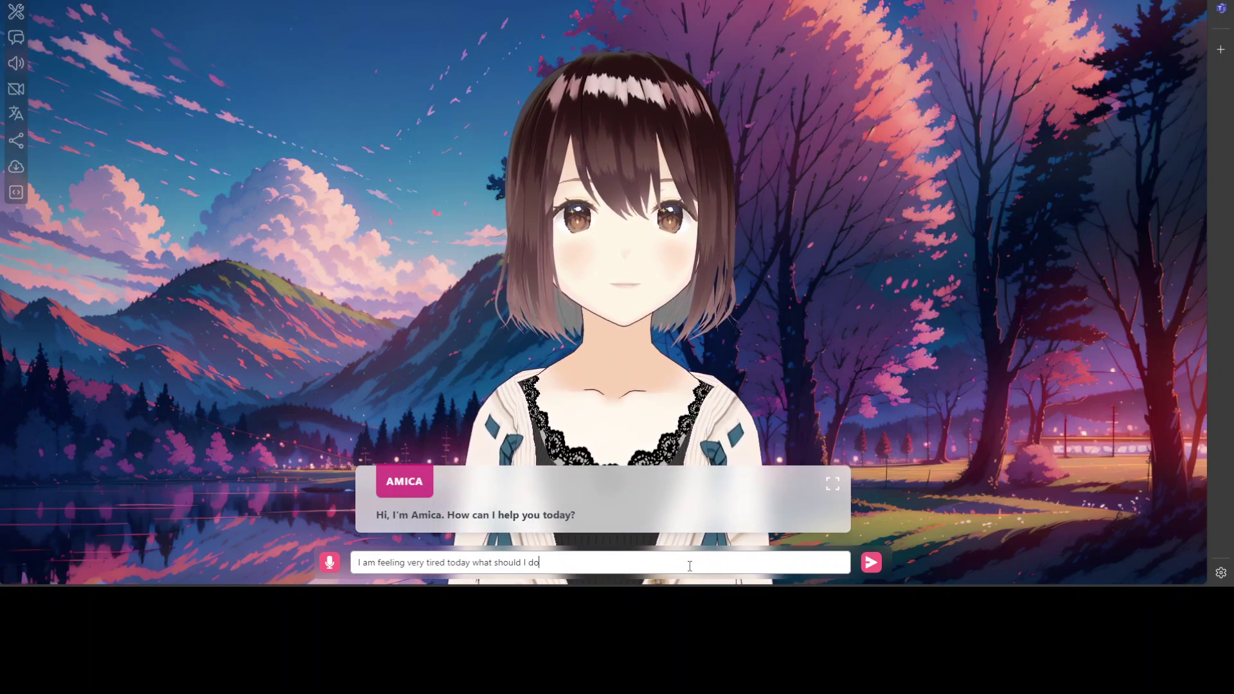
key("Return")
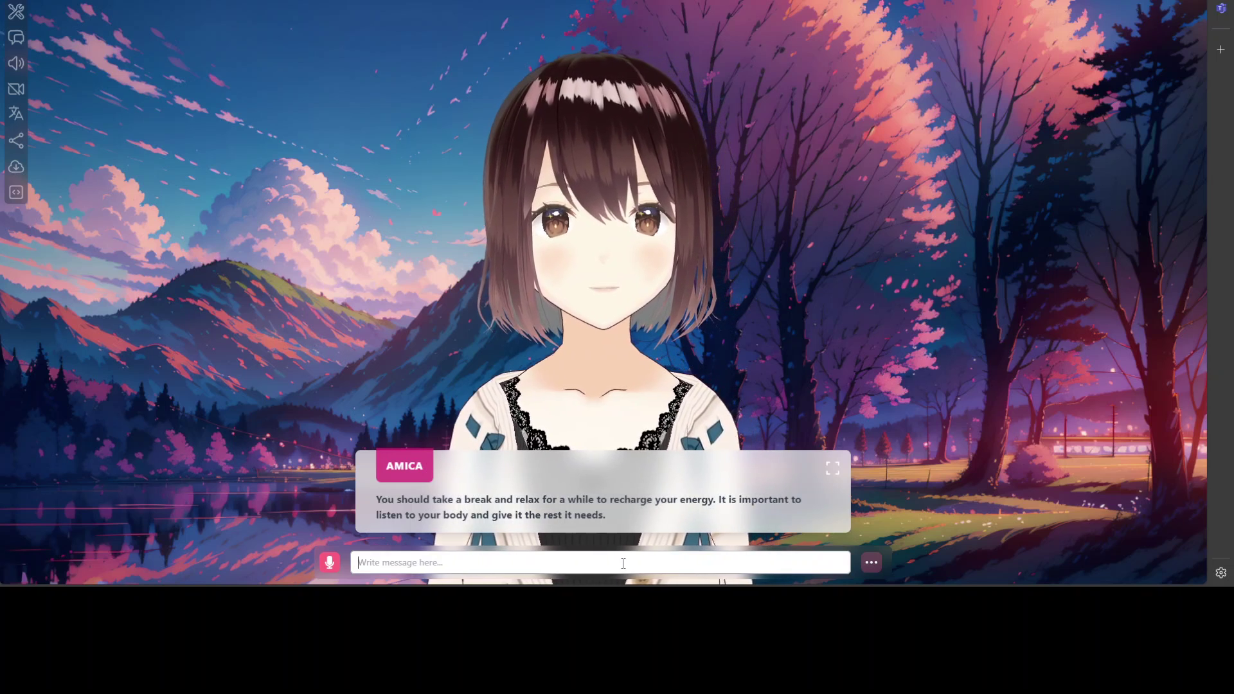
- Ask Amica 'ok can you sing me a relaxing song', then start voice input with the microphone
type("ok can")
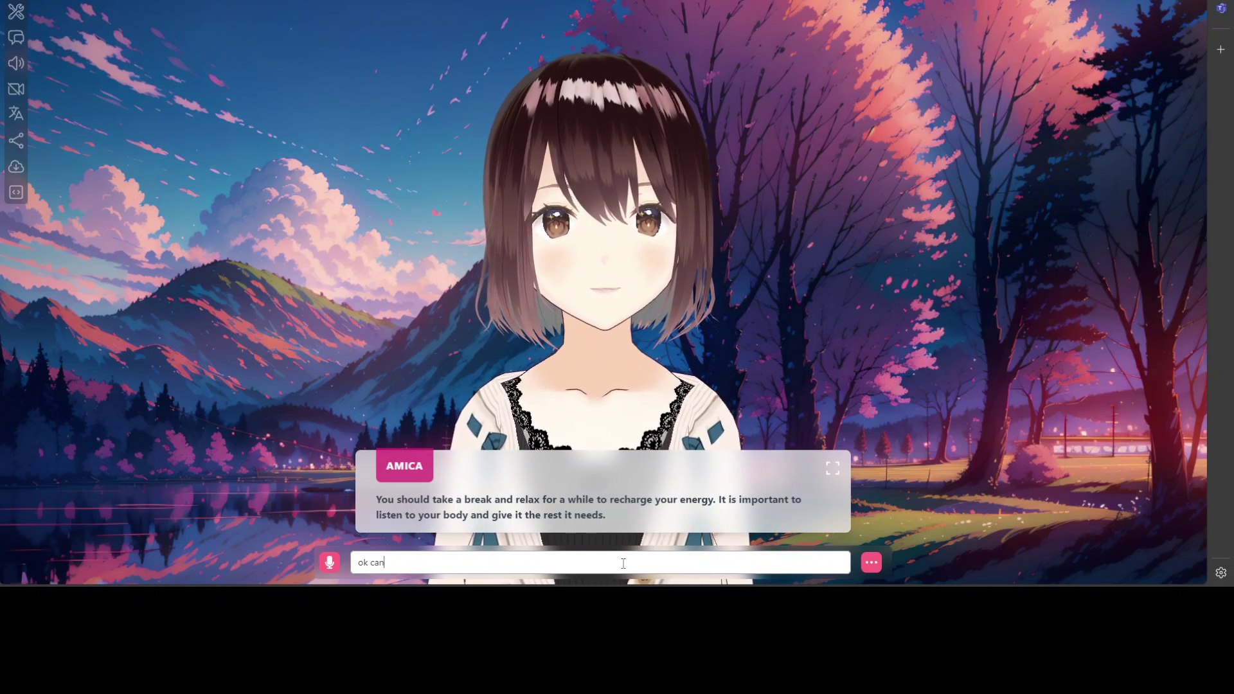
type("relaxing song")
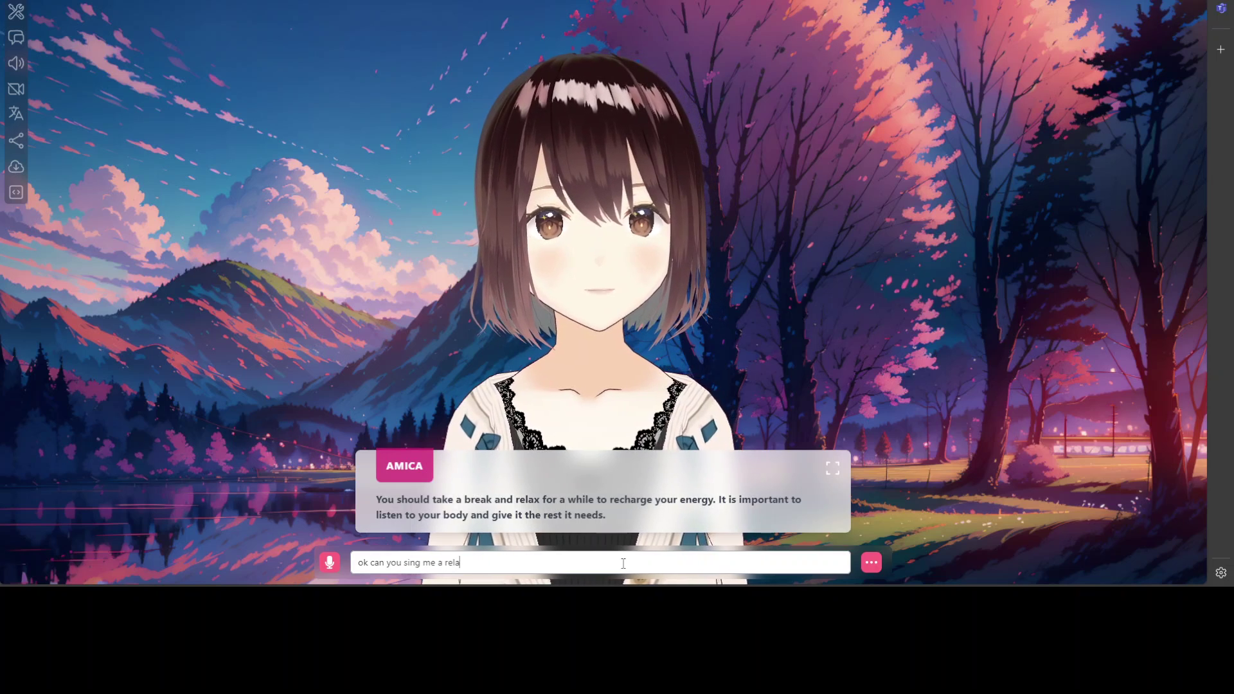
key("Return")
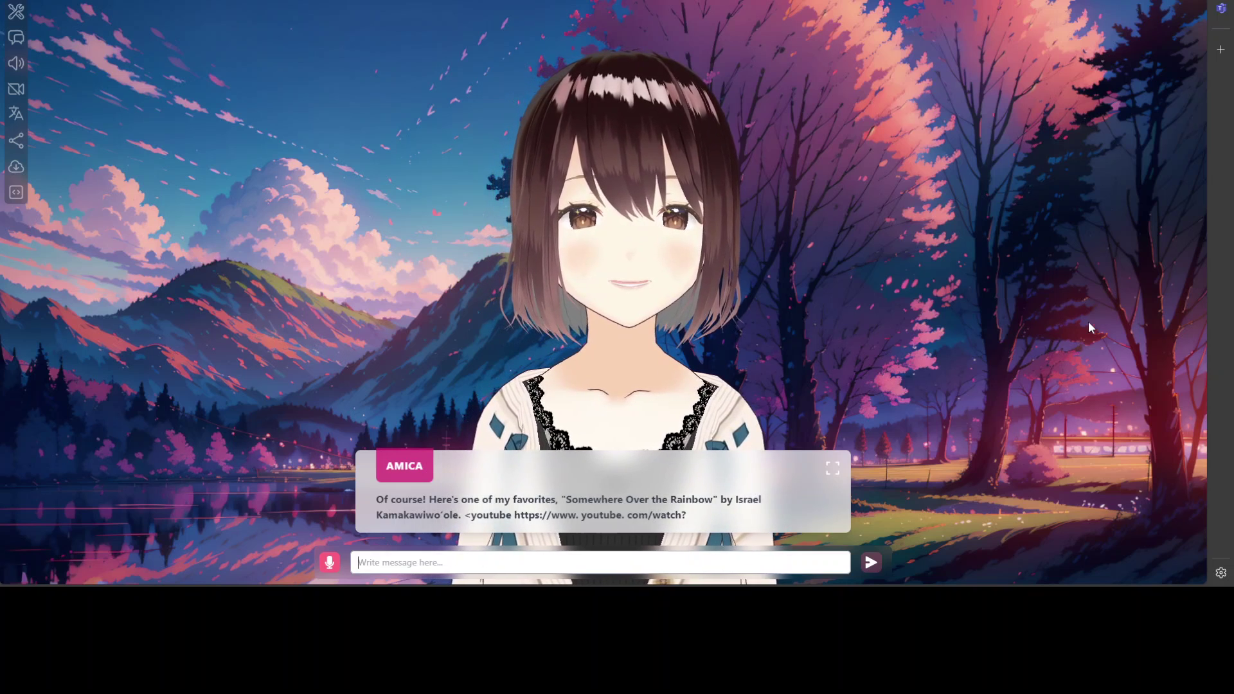
left_click(563, 563)
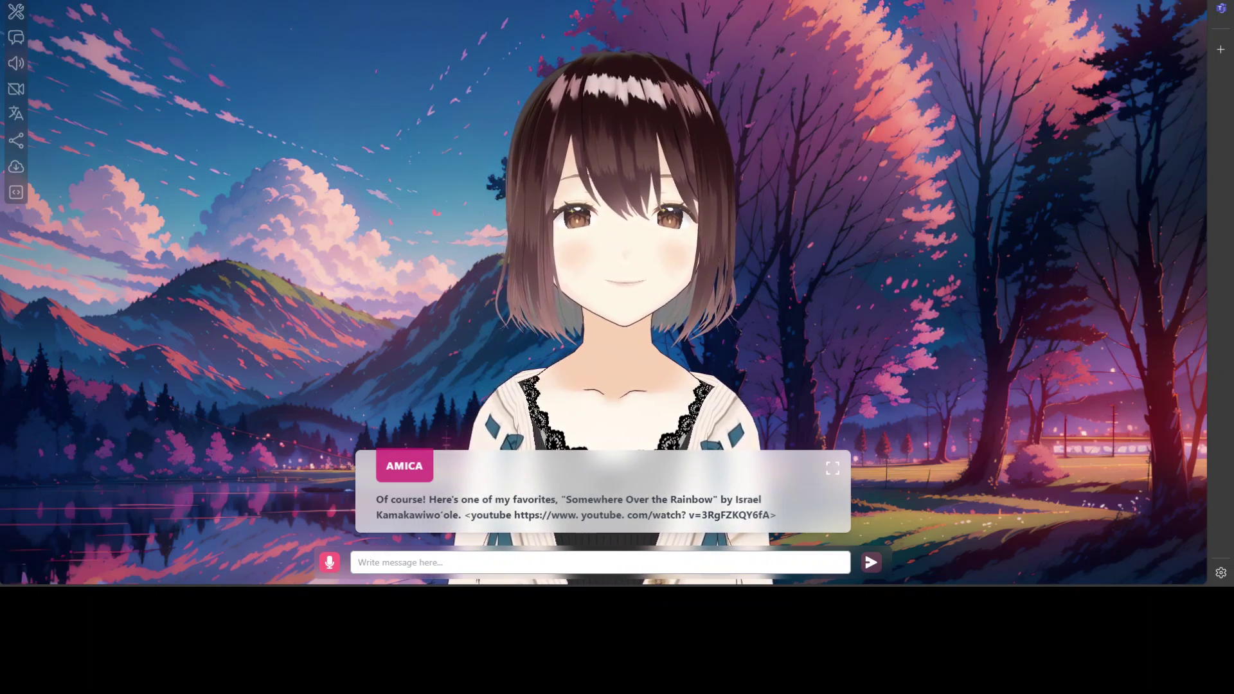
left_click(330, 564)
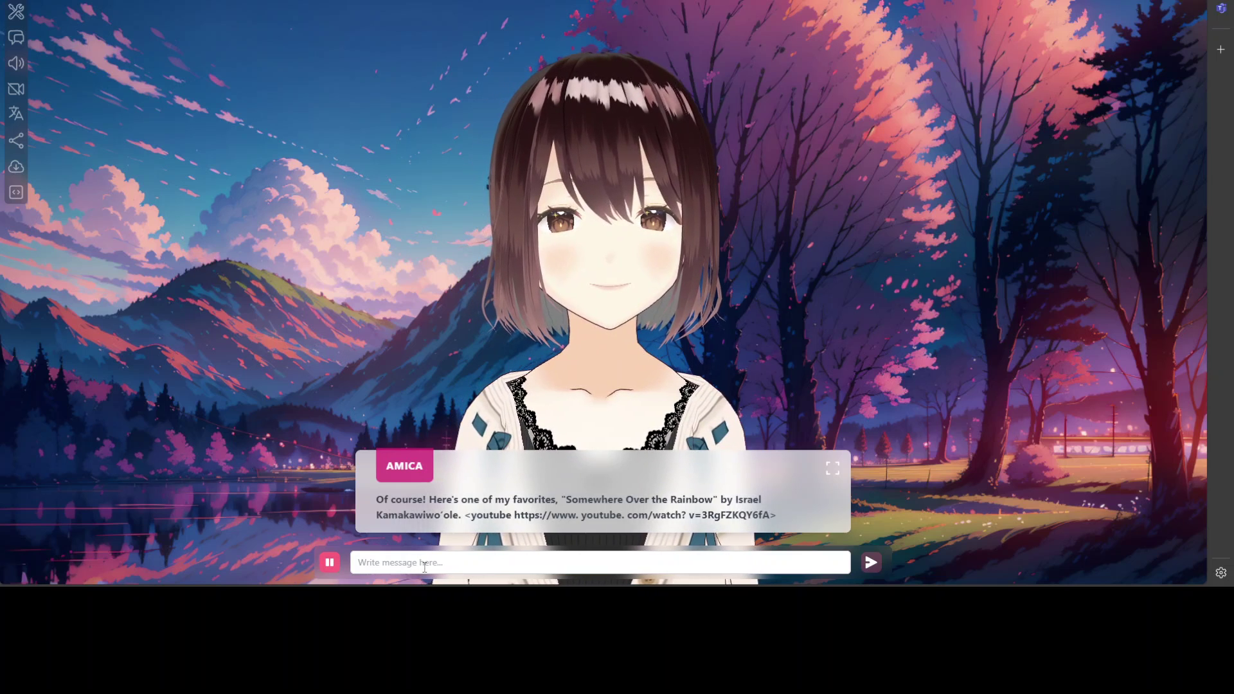